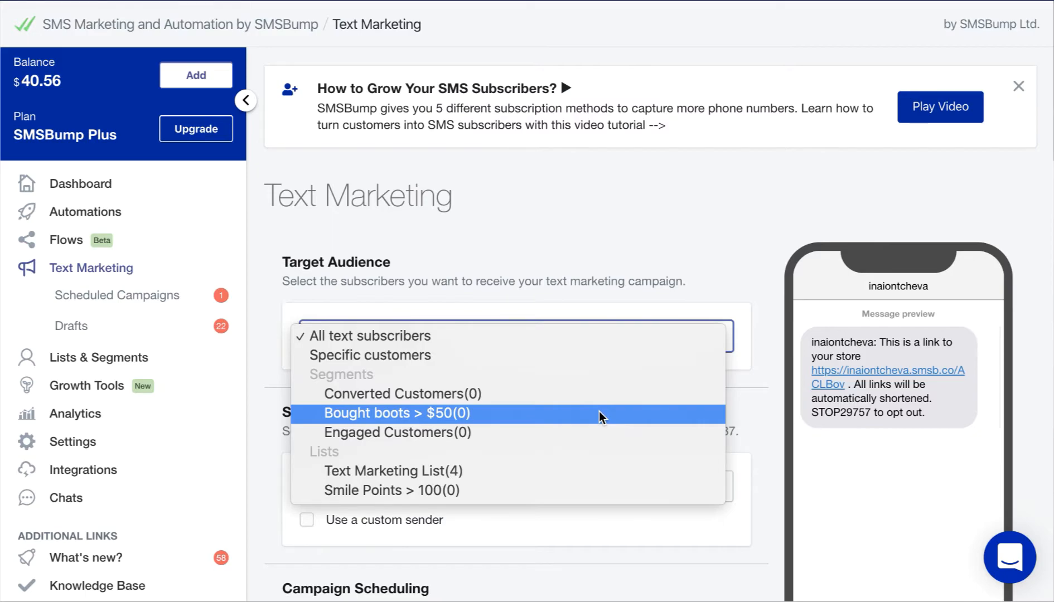
Keep all text subscribers as the audience and drop the trial custom sender 'Shoesforall' for default SMSBump
click(589, 334)
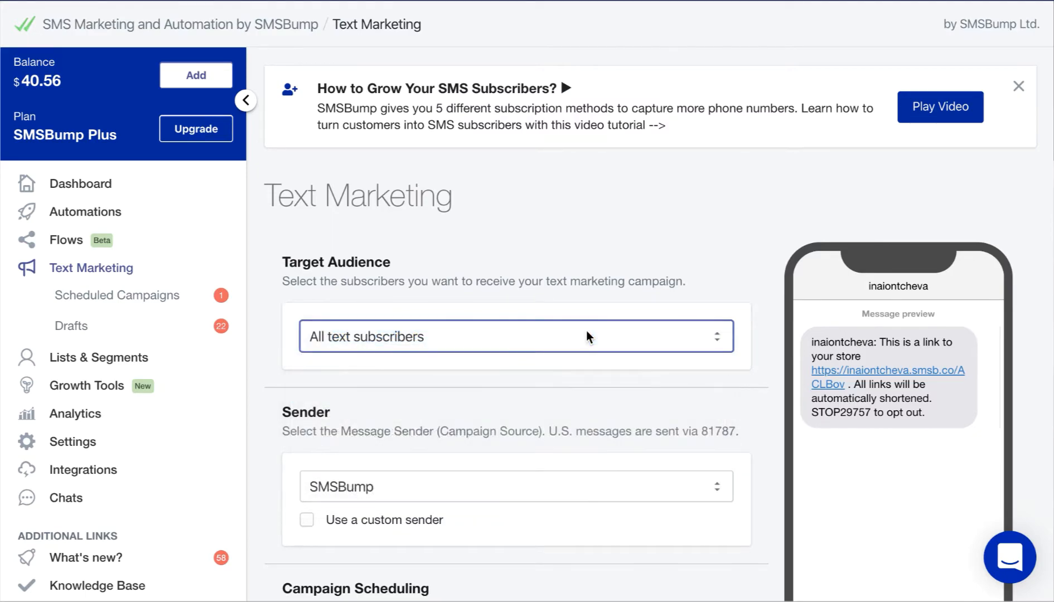
scroll(587, 331, down, 3)
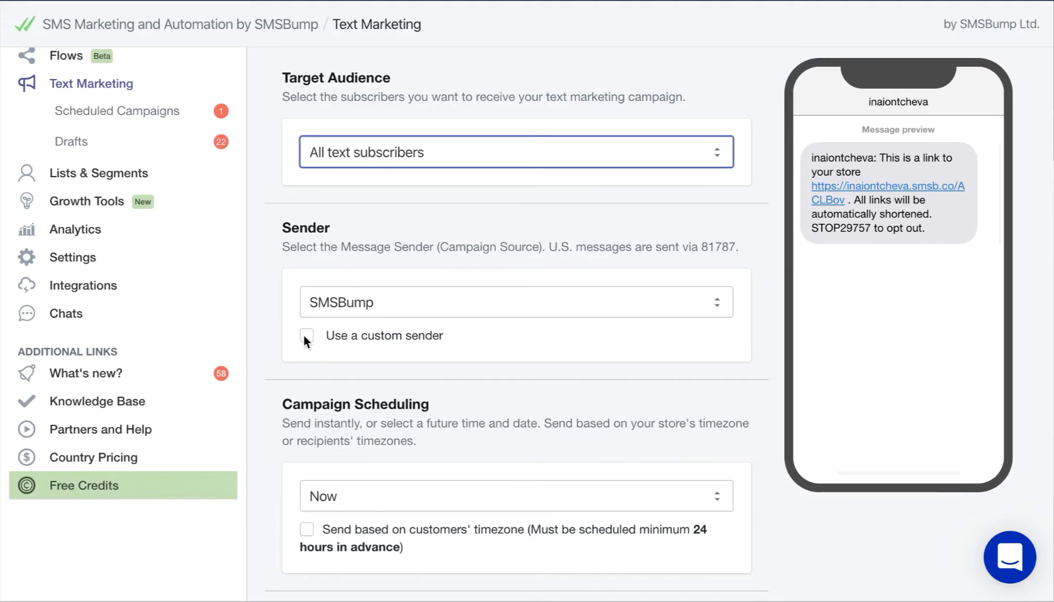
click(306, 336)
click(351, 302)
text(Shoesforall)
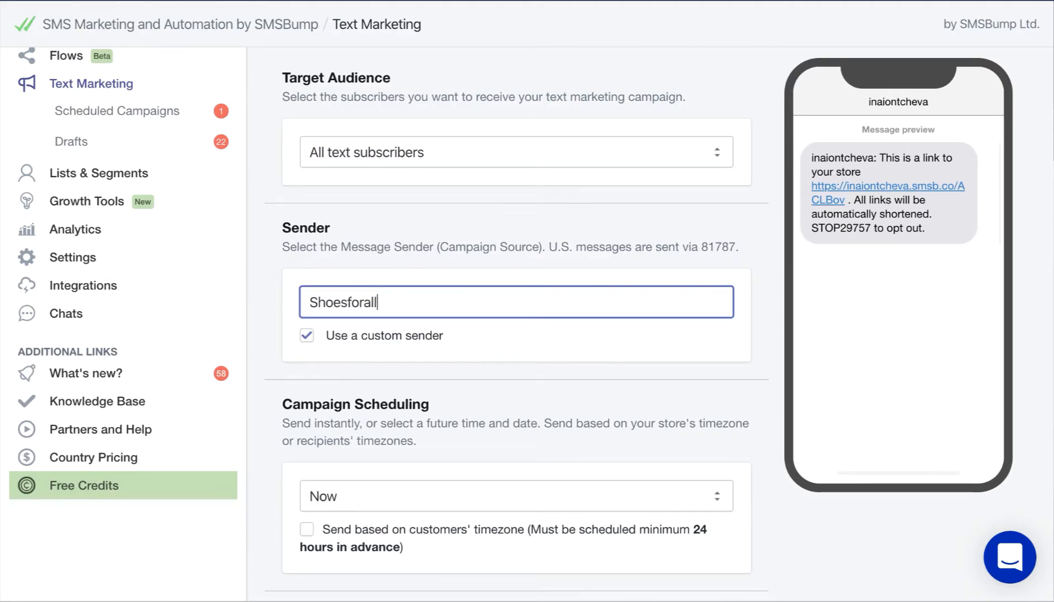
click(306, 336)
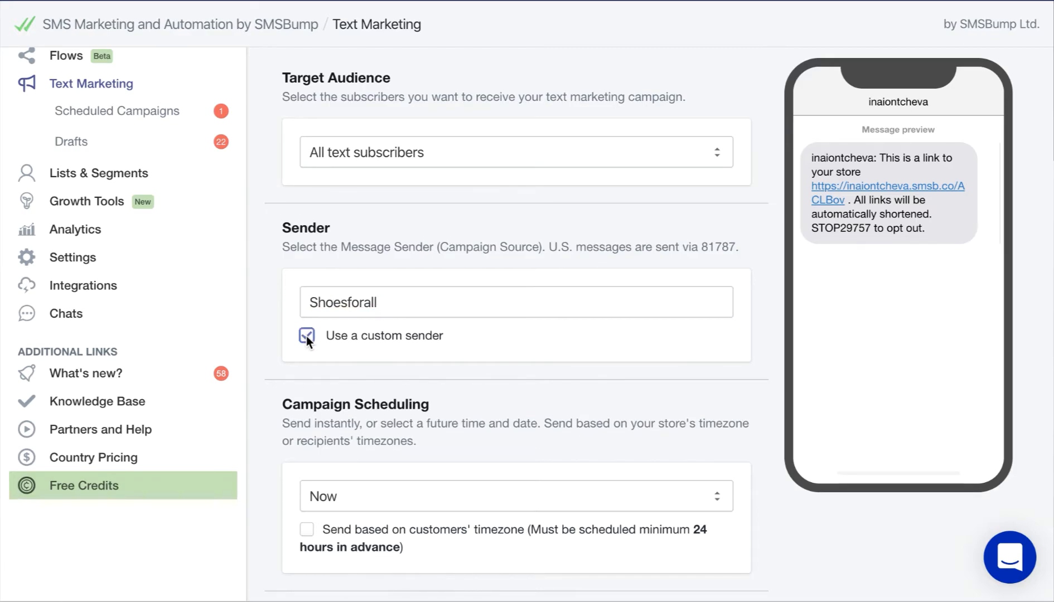
click(404, 306)
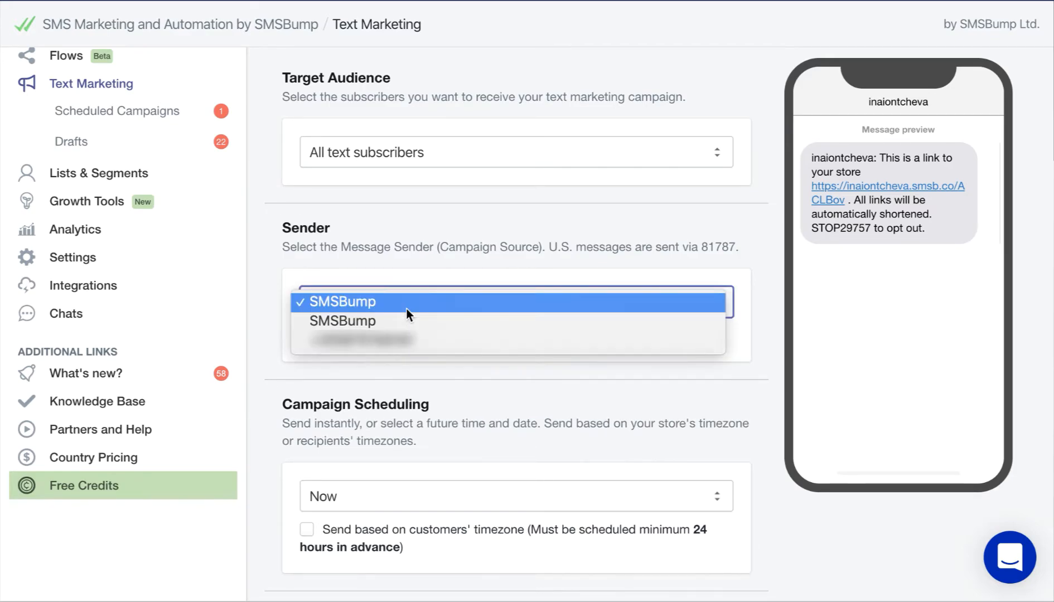
click(412, 306)
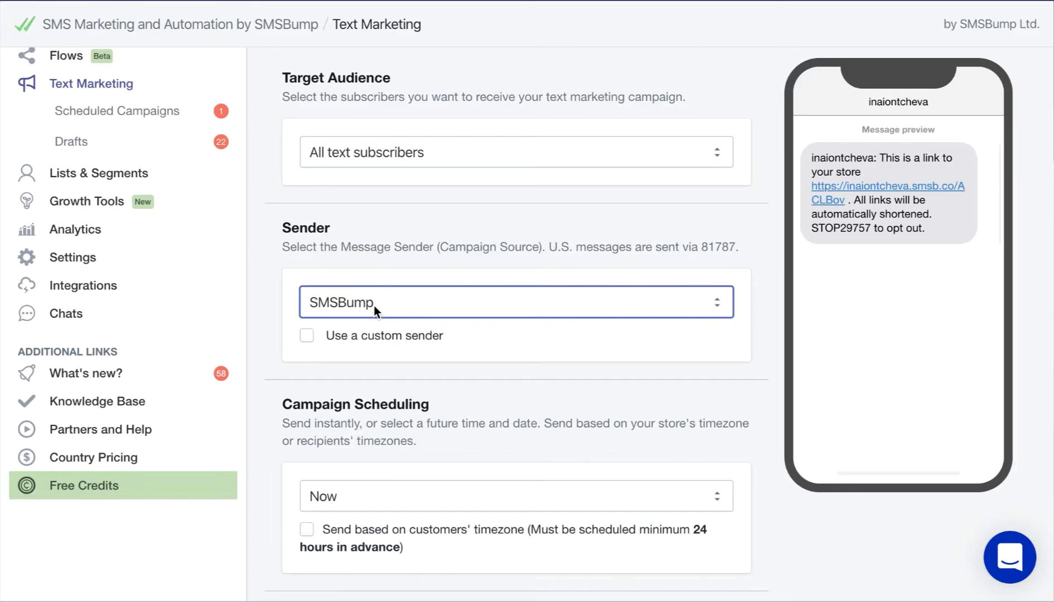
Set scheduling to Later with a send time of November 22, 2019 at 12:00 PM
scroll(374, 306, down, 3)
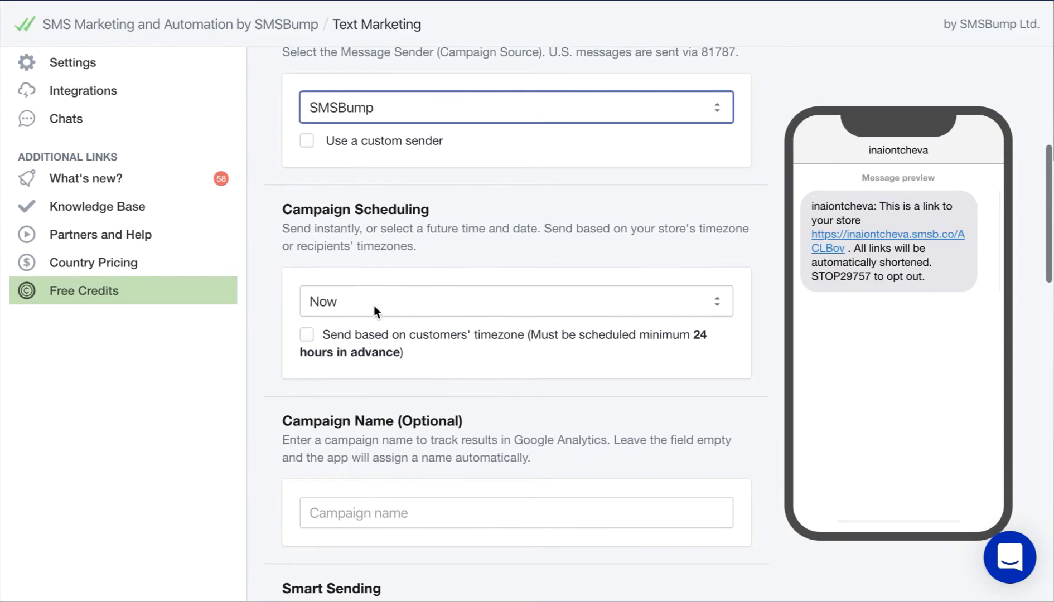
click(603, 309)
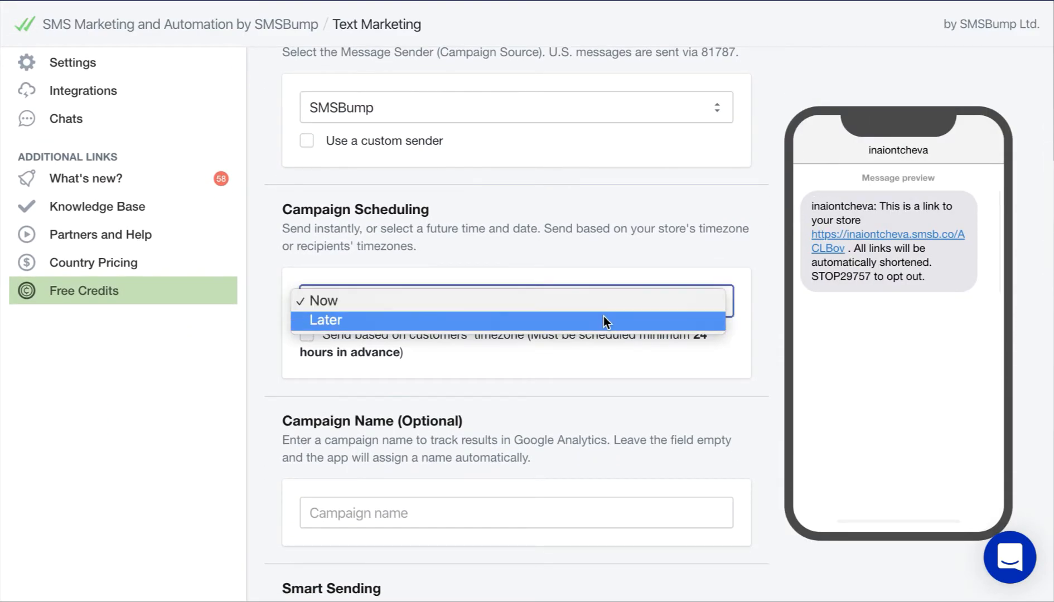
click(603, 320)
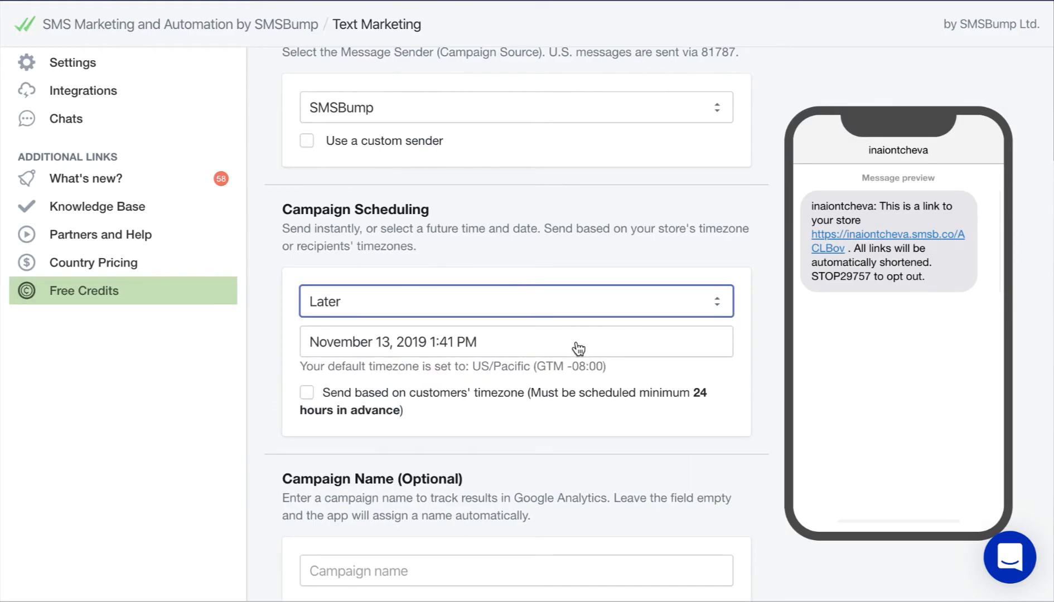
click(578, 349)
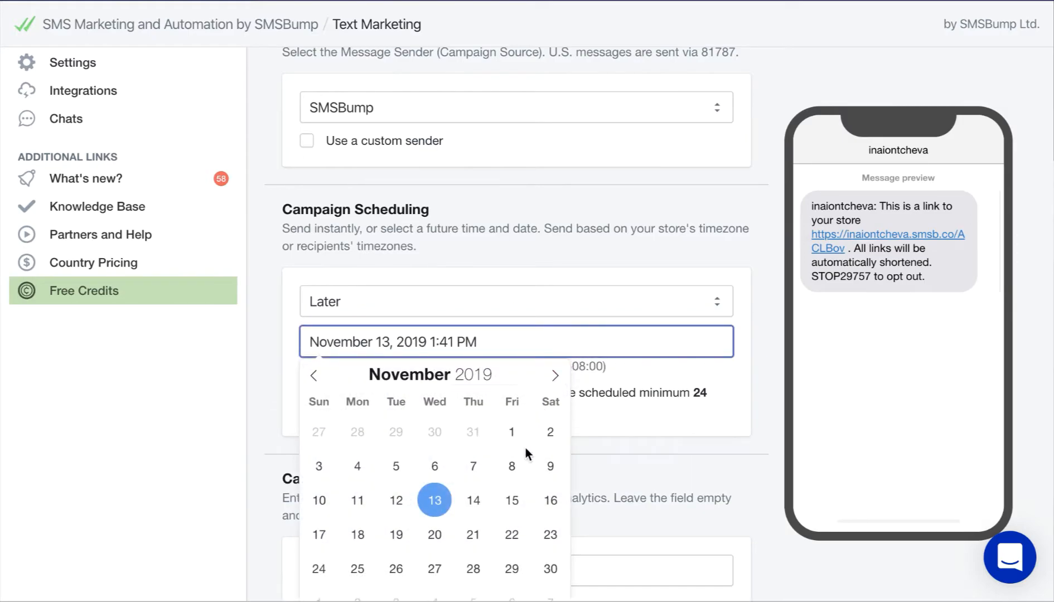
click(513, 538)
scroll(513, 538, down, 2)
click(368, 531)
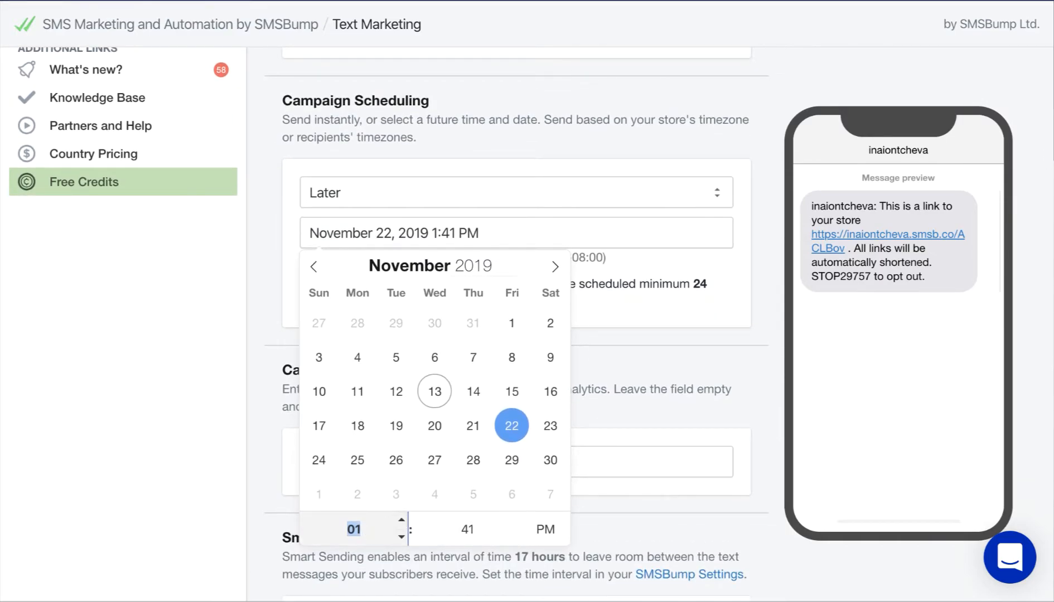
text(12)
click(468, 533)
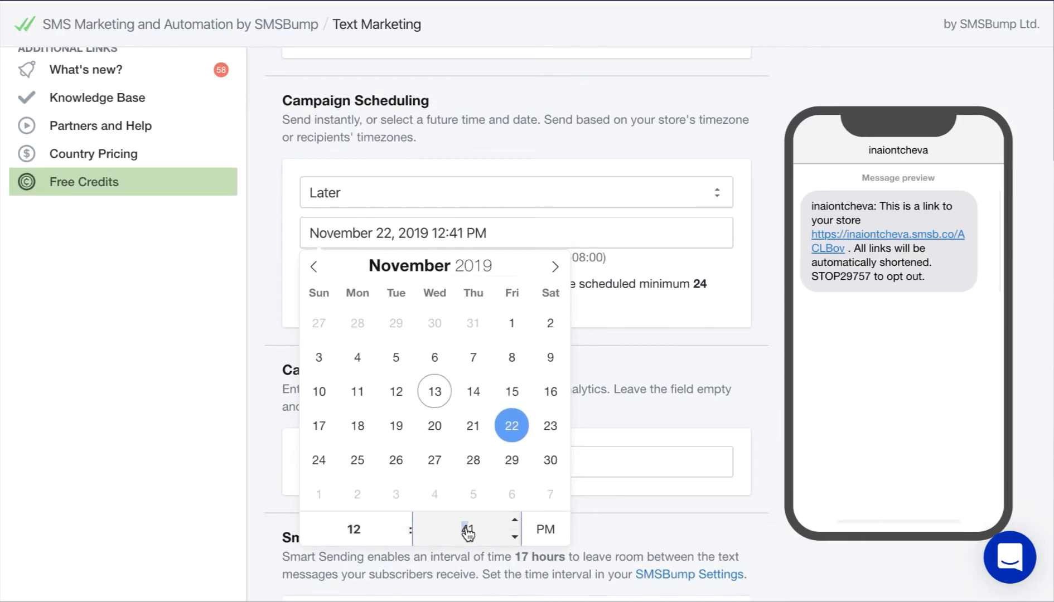
text(00)
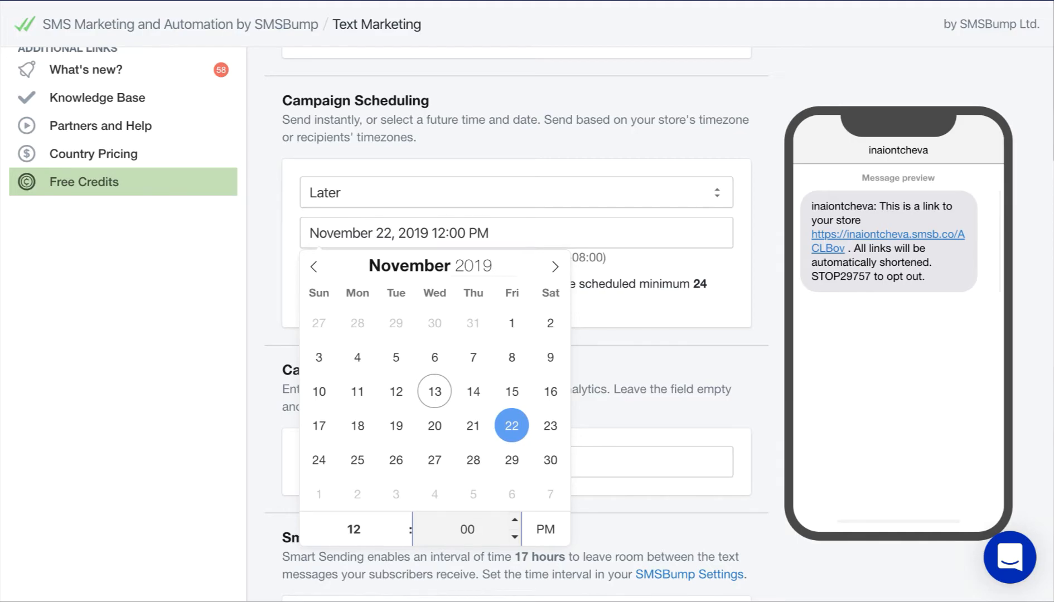
click(651, 417)
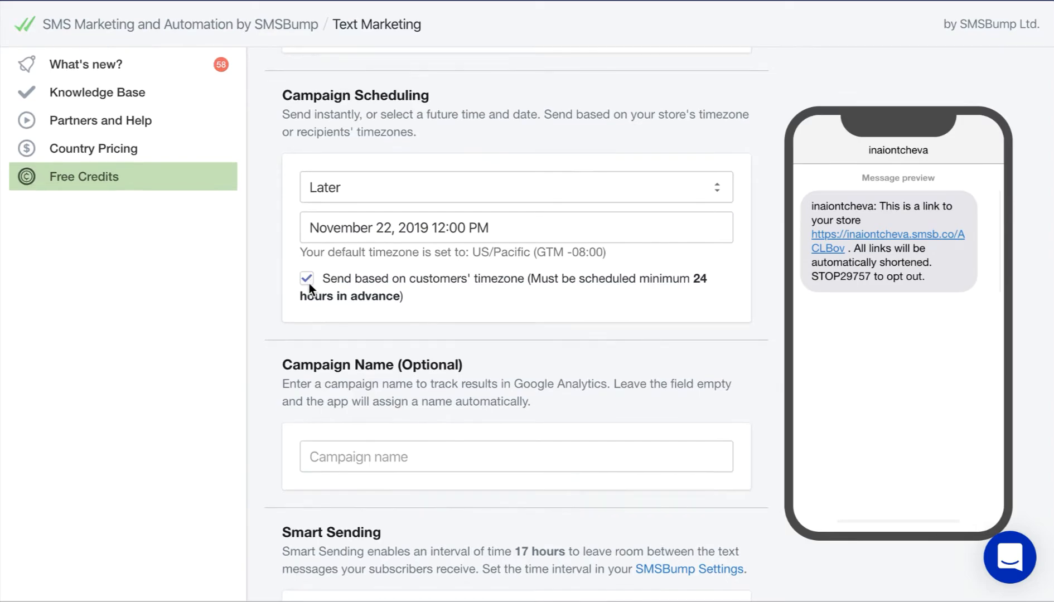
Enter 'Black Friday First Promo Free Shipping' as the campaign name
scroll(309, 284, down, 3)
click(309, 295)
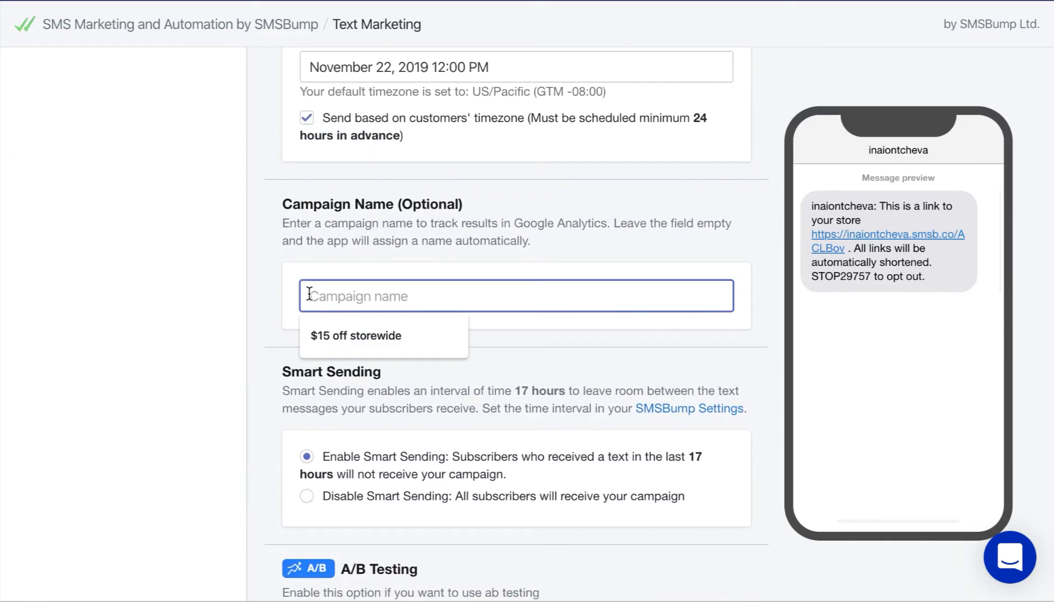
text(Black Friday )
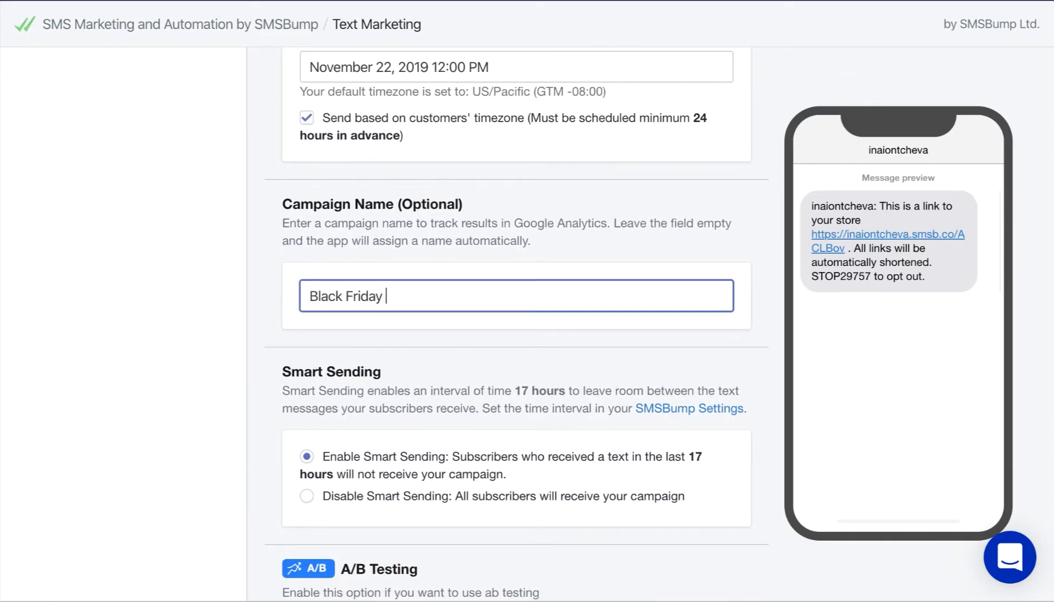
text(First Promo Free Shipping)
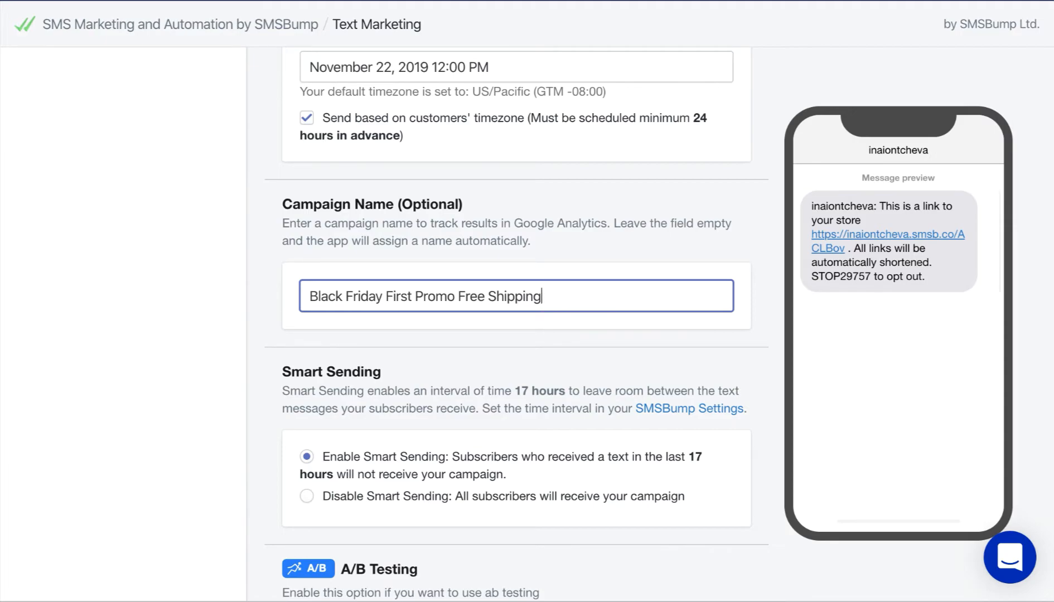
scroll(137, 434, down, 4)
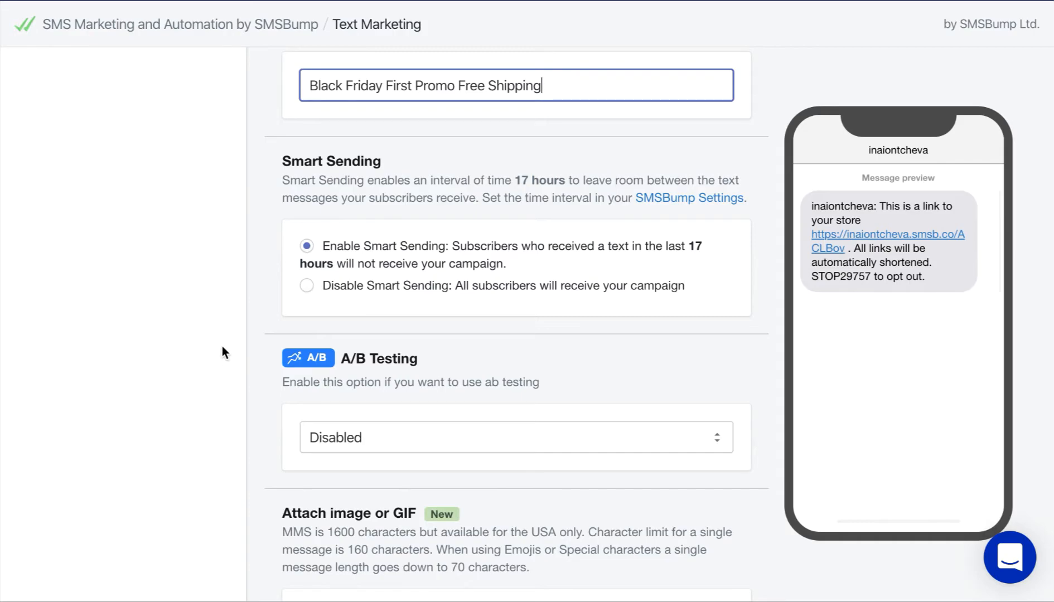
Disable Smart Sending and try enabling A/B testing with Link Clicks as the split factor
click(306, 286)
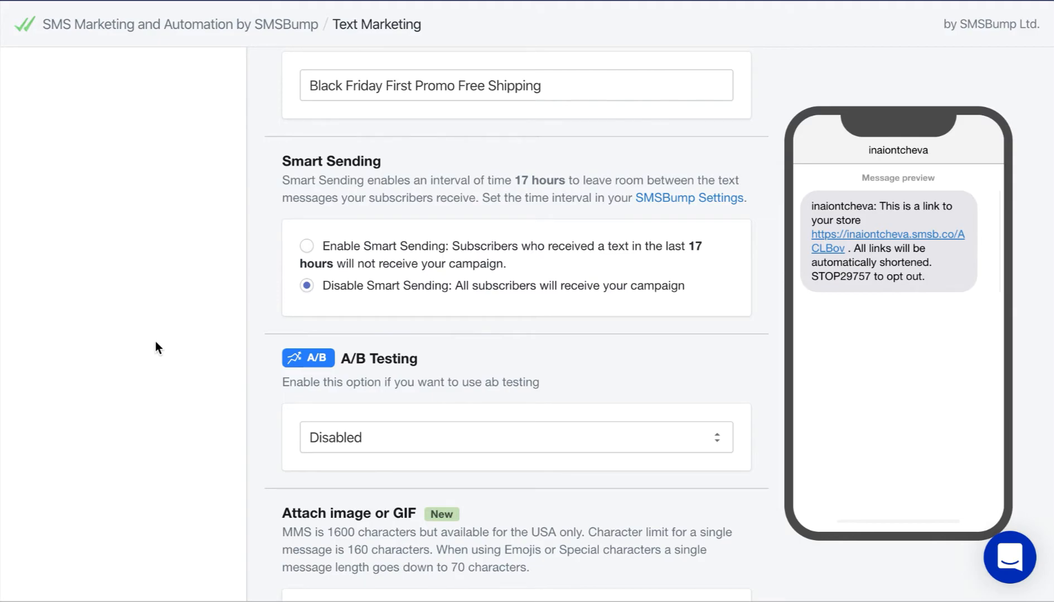
scroll(156, 342, down, 3)
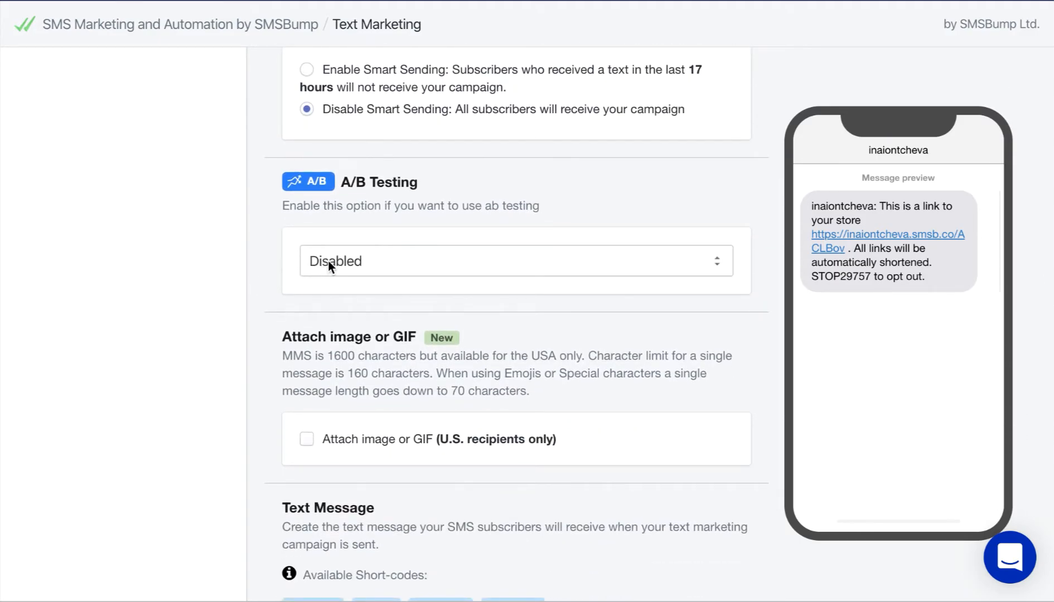
click(328, 261)
click(331, 243)
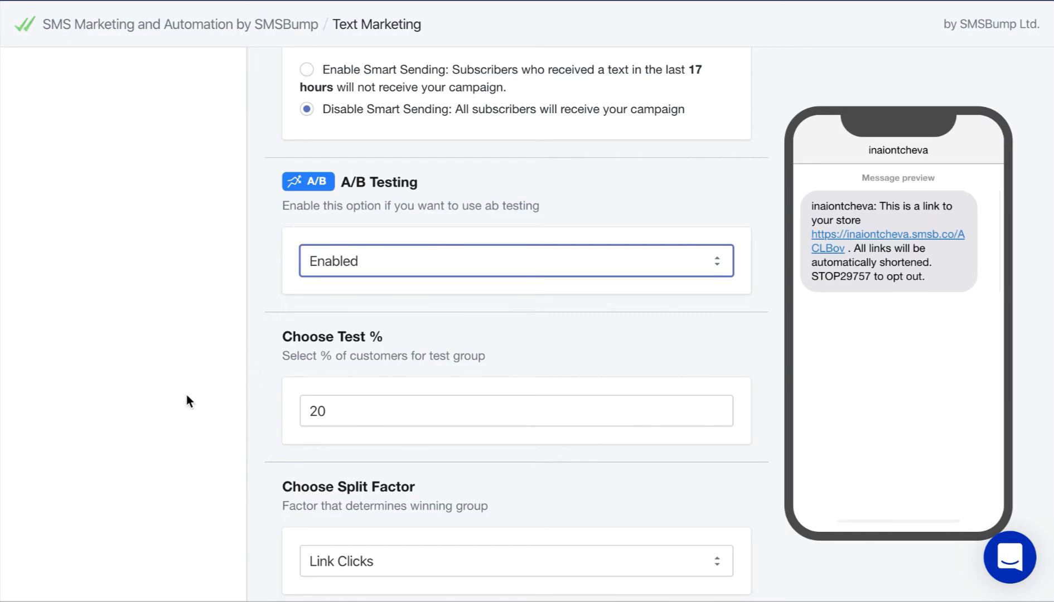
scroll(186, 396, down, 3)
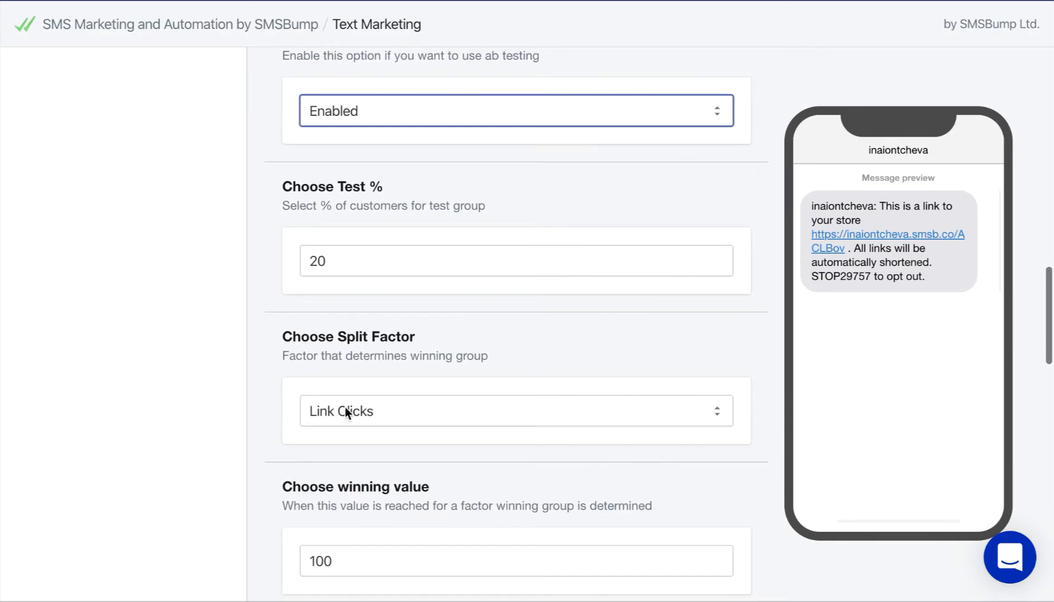
click(343, 410)
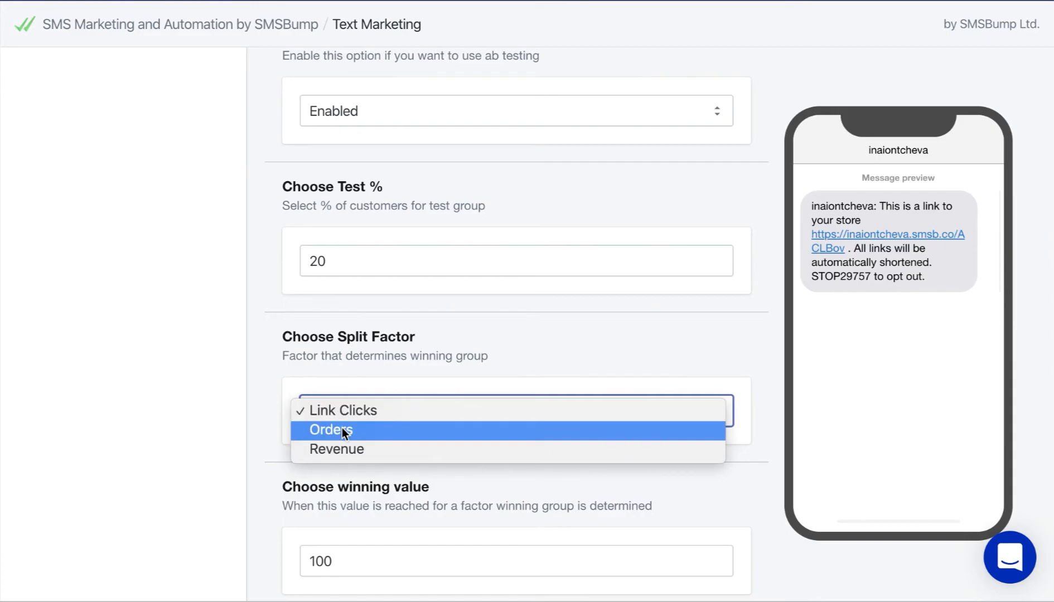
click(185, 469)
Switch A/B testing back to Disabled and enable attaching an image or GIF
scroll(184, 464, down, 3)
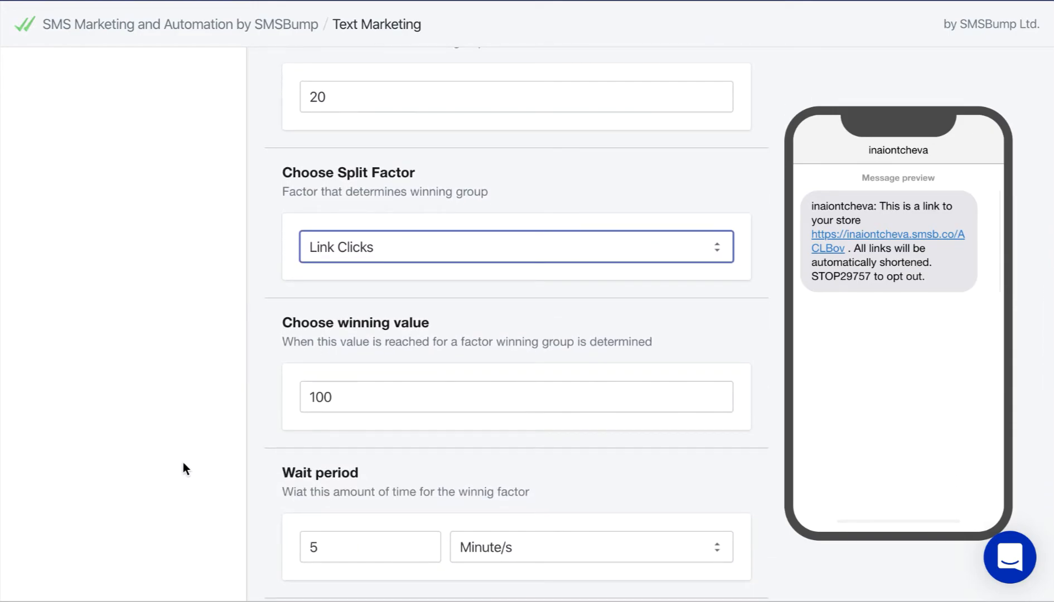
scroll(184, 463, down, 2)
scroll(183, 463, down, 6)
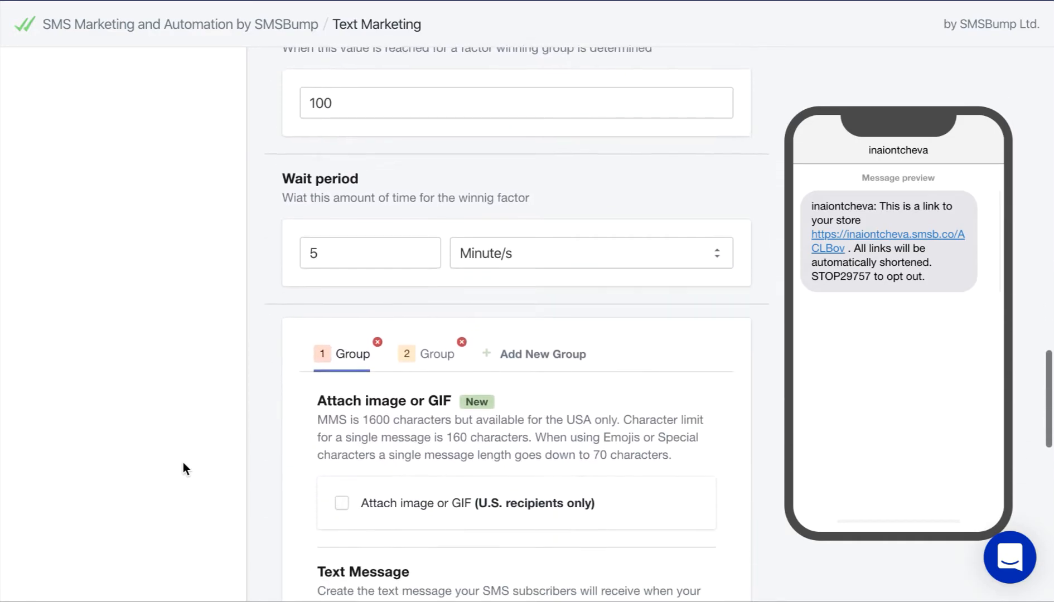
scroll(186, 468, down, 1)
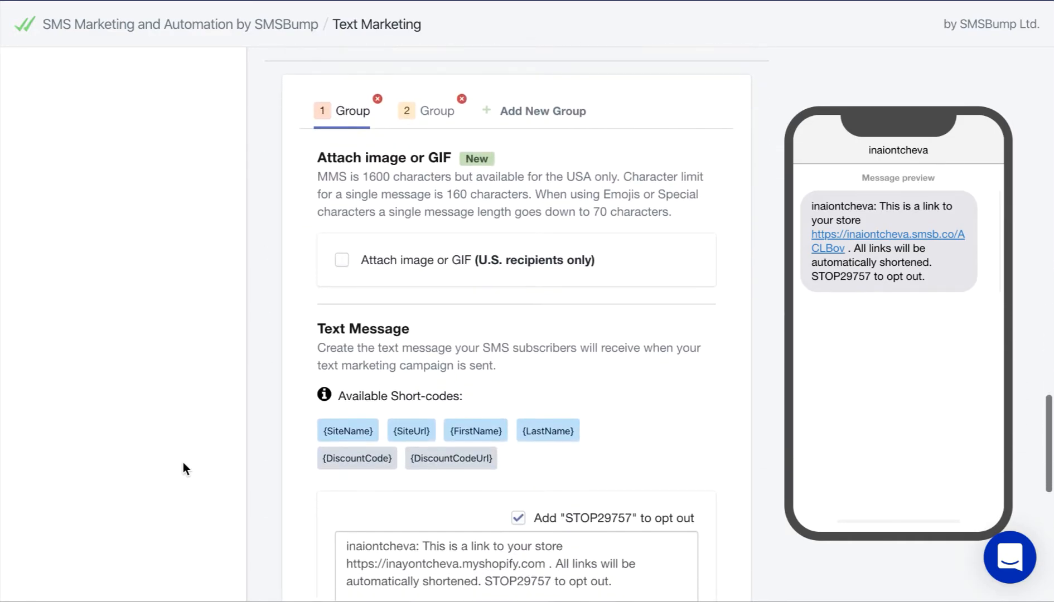
scroll(186, 468, up, 14)
scroll(183, 469, up, 4)
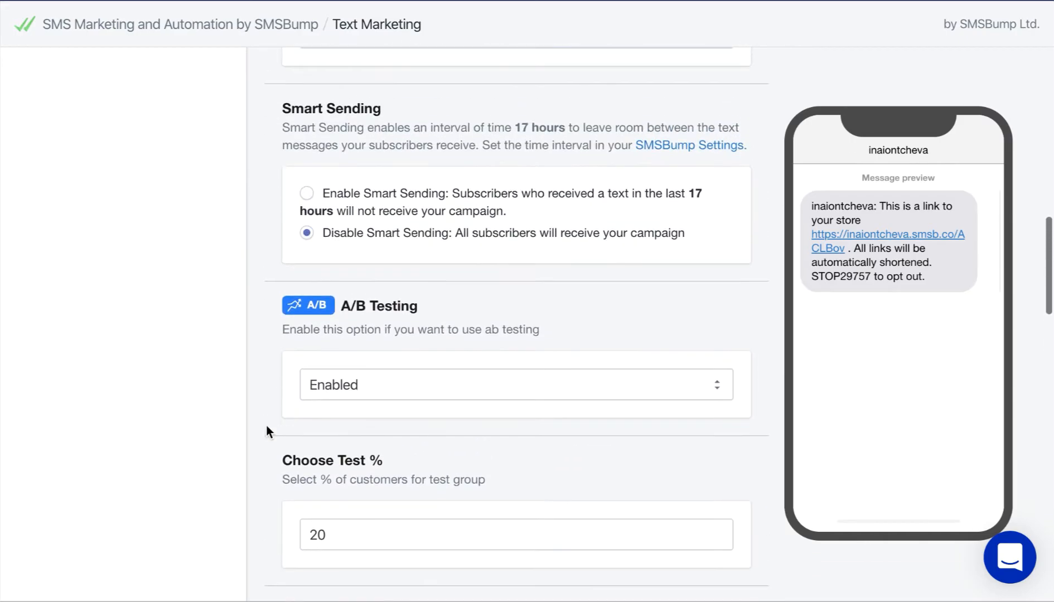
click(327, 385)
click(326, 400)
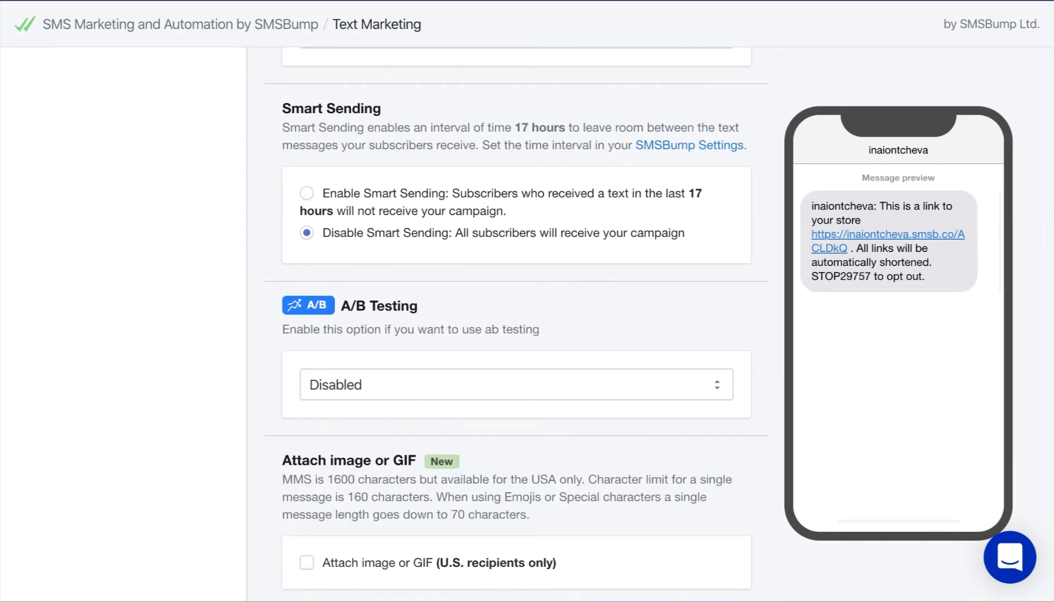
scroll(50, 390, down, 5)
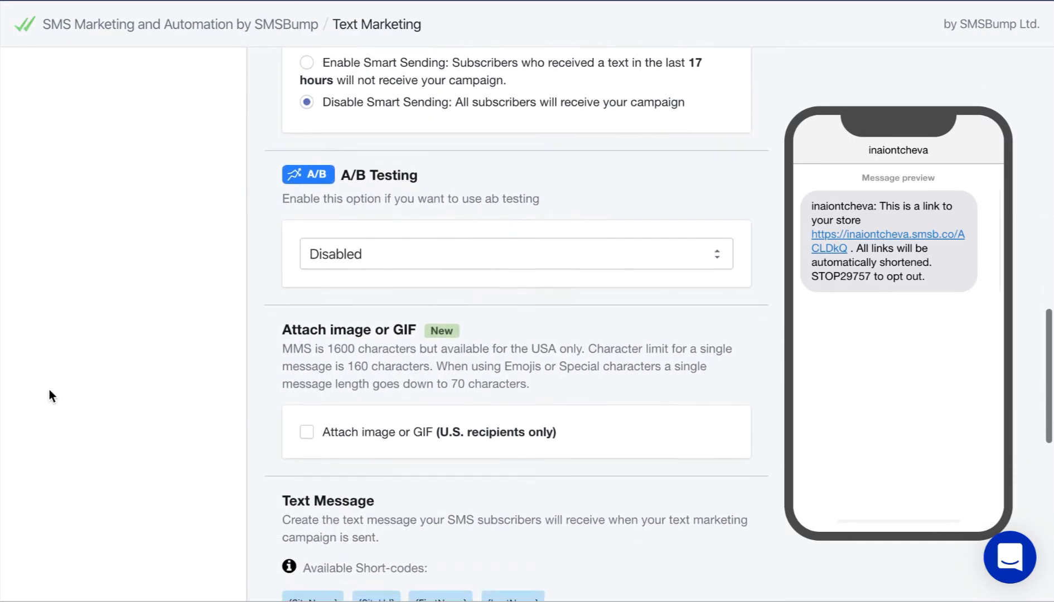
scroll(49, 390, down, 2)
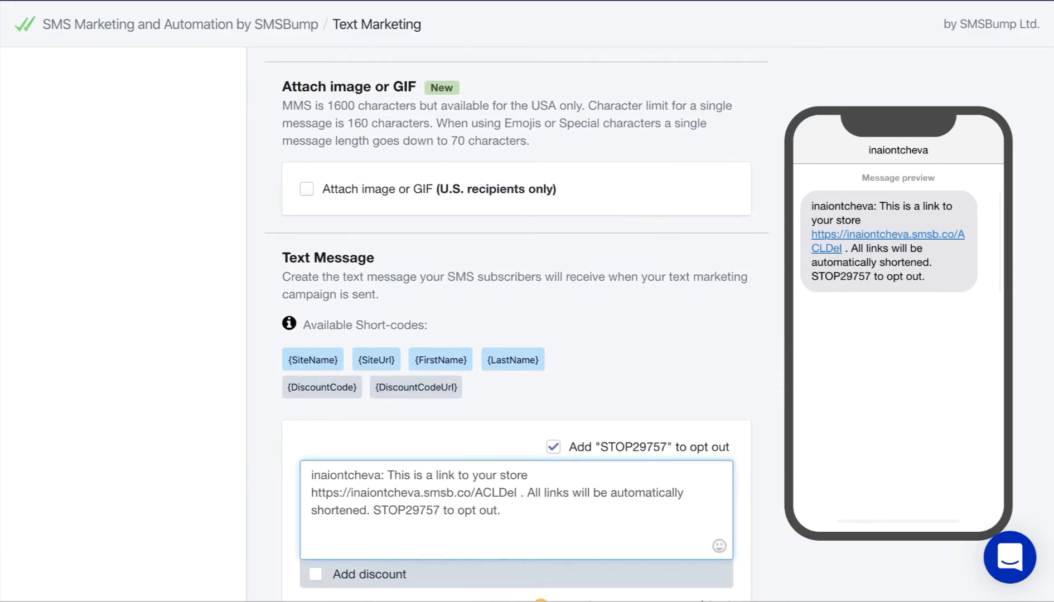
click(305, 190)
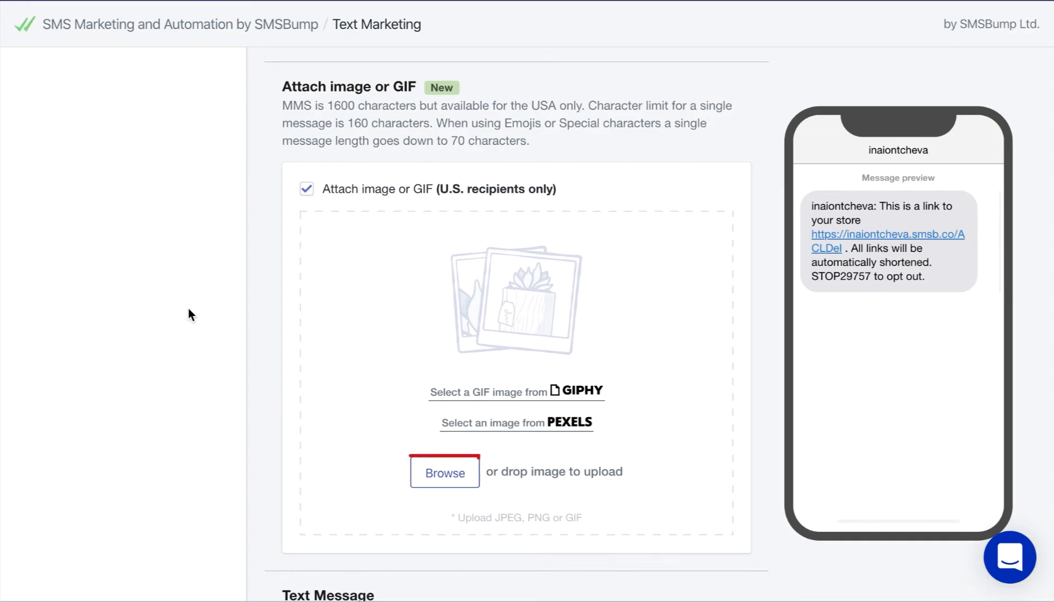
Search GIPHY for 'black friday running' and attach a Black Friday crowd GIF
click(577, 391)
text(black friday running)
scroll(549, 226, down, 8)
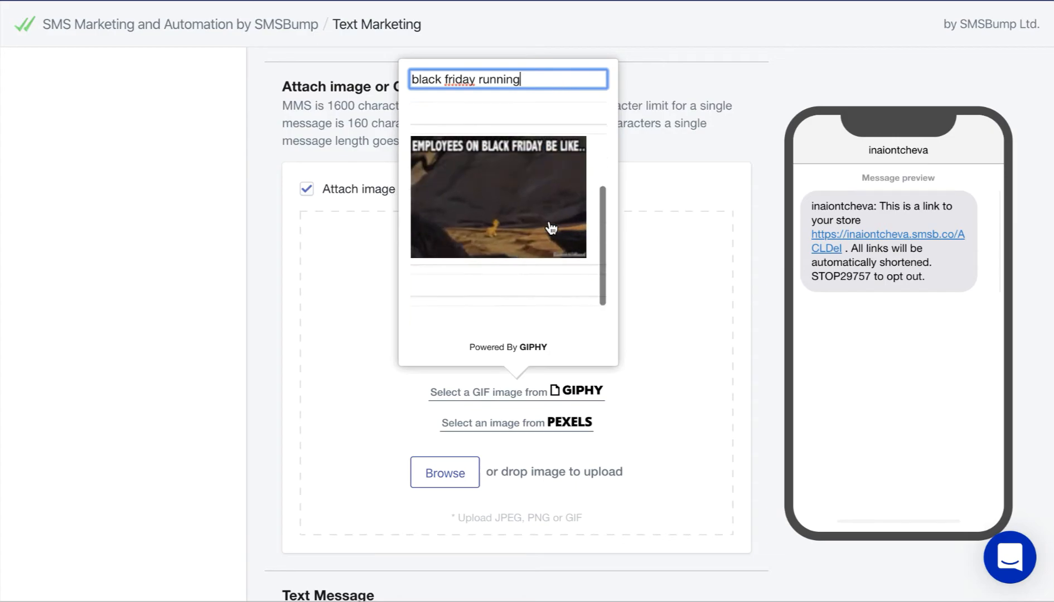
click(530, 196)
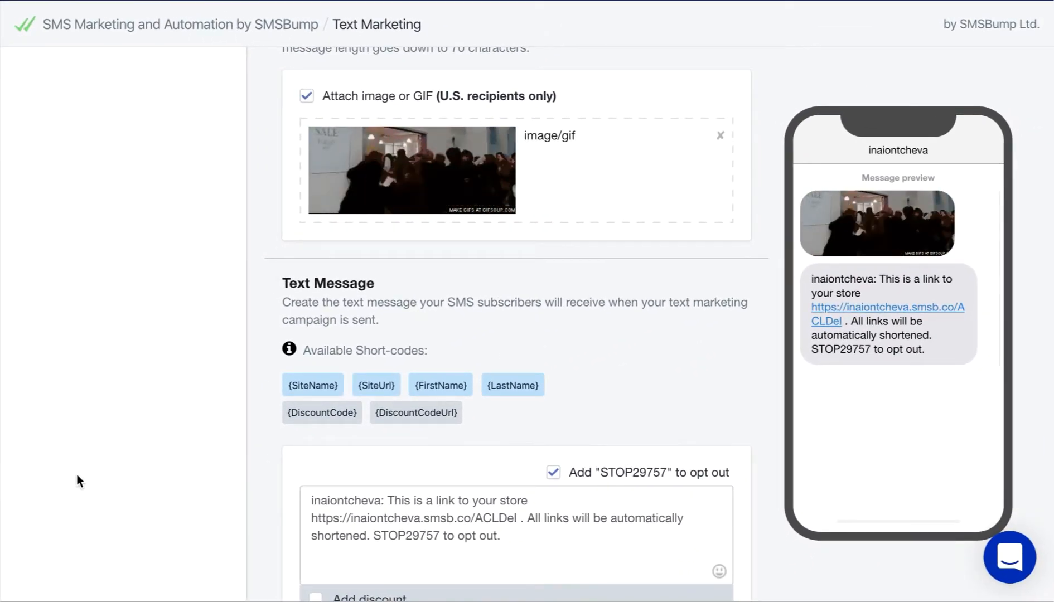
Replace the default text with 'Hey {FirstName}! Get in on black friday deals with free shipping this week only!'
scroll(76, 474, down, 2)
scroll(76, 474, down, 1)
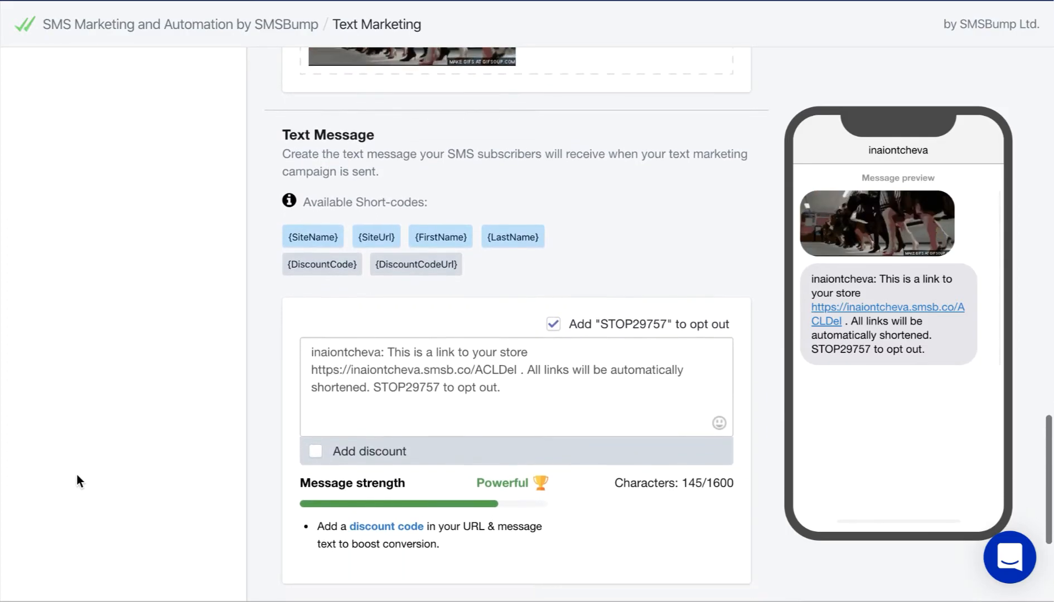
key(ctrl+a)
key(BackSpace)
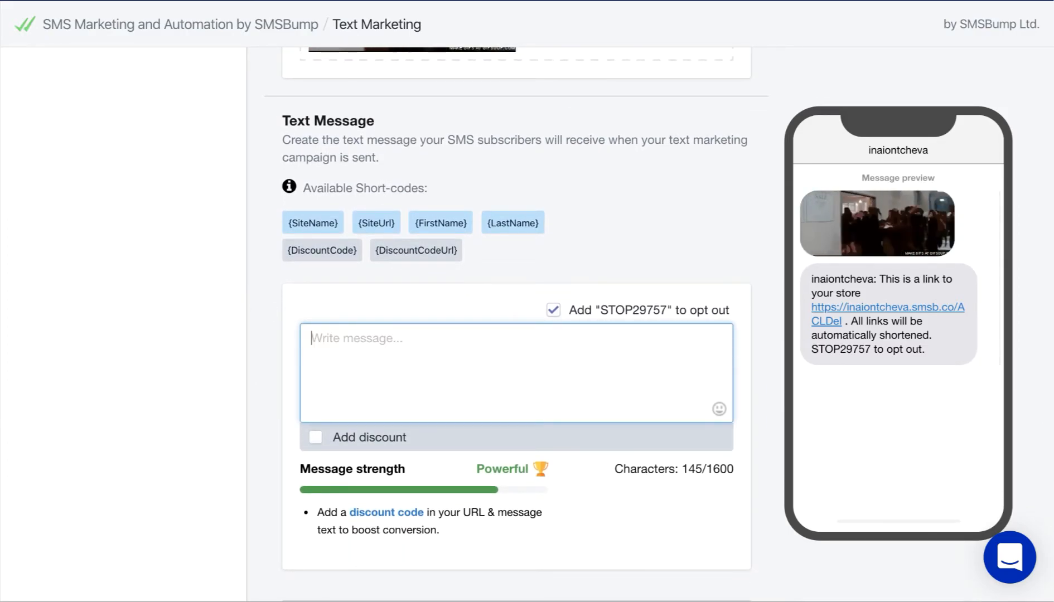
click(326, 225)
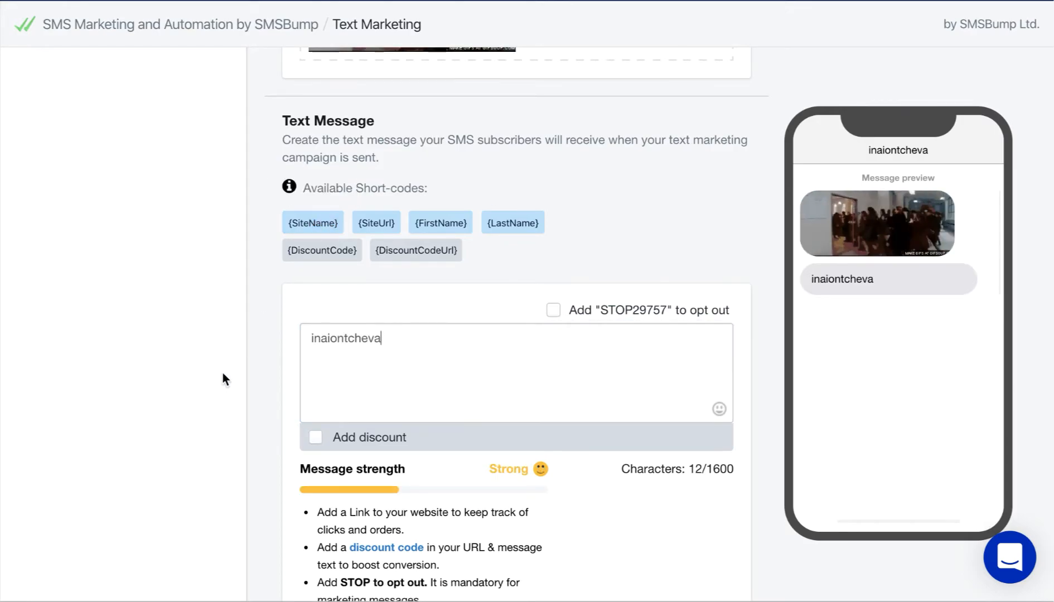
text(: Hey)
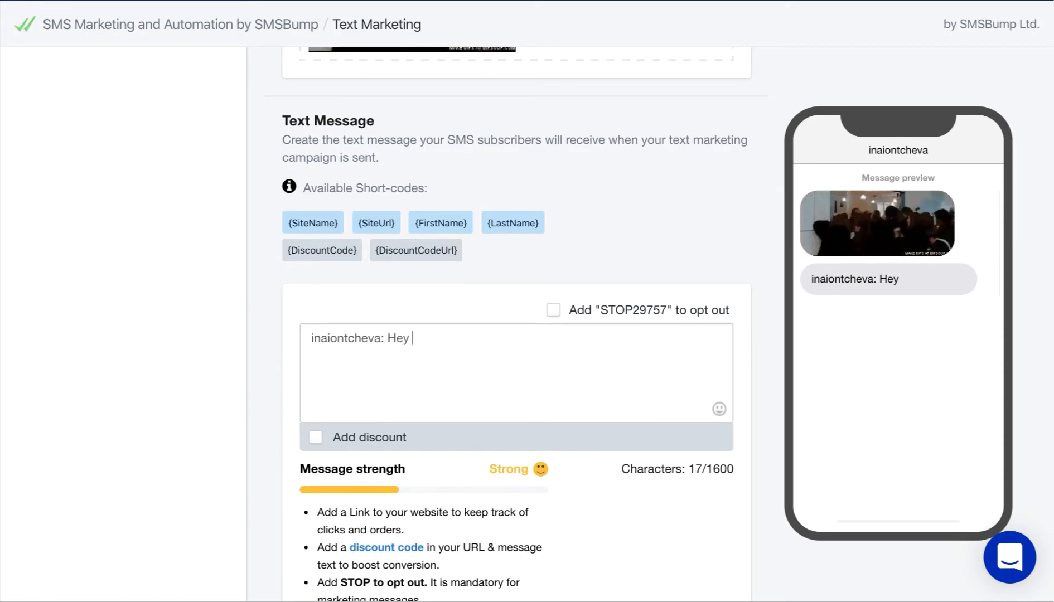
click(447, 228)
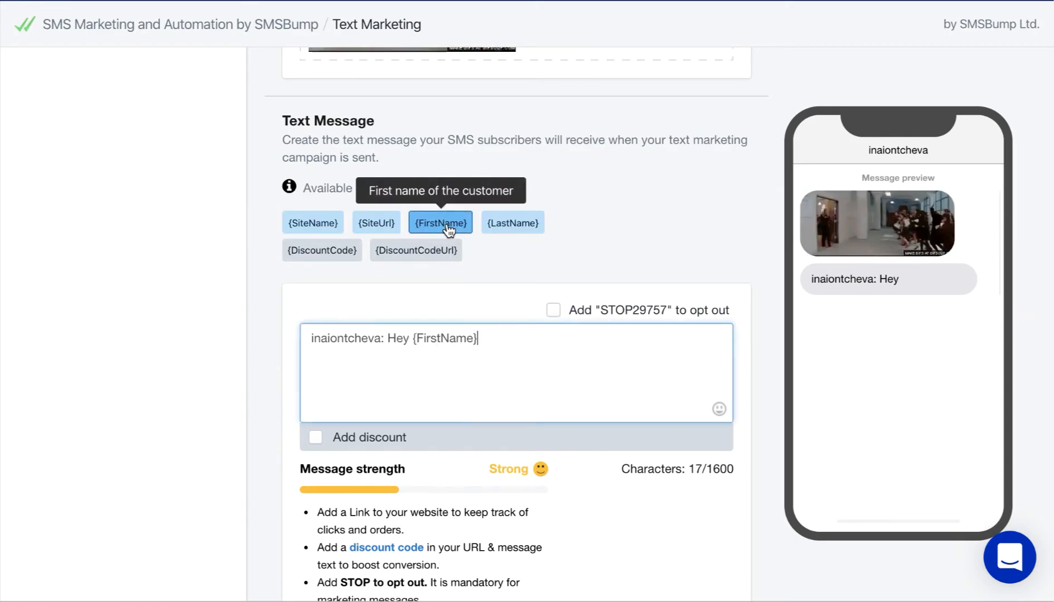
text(!)
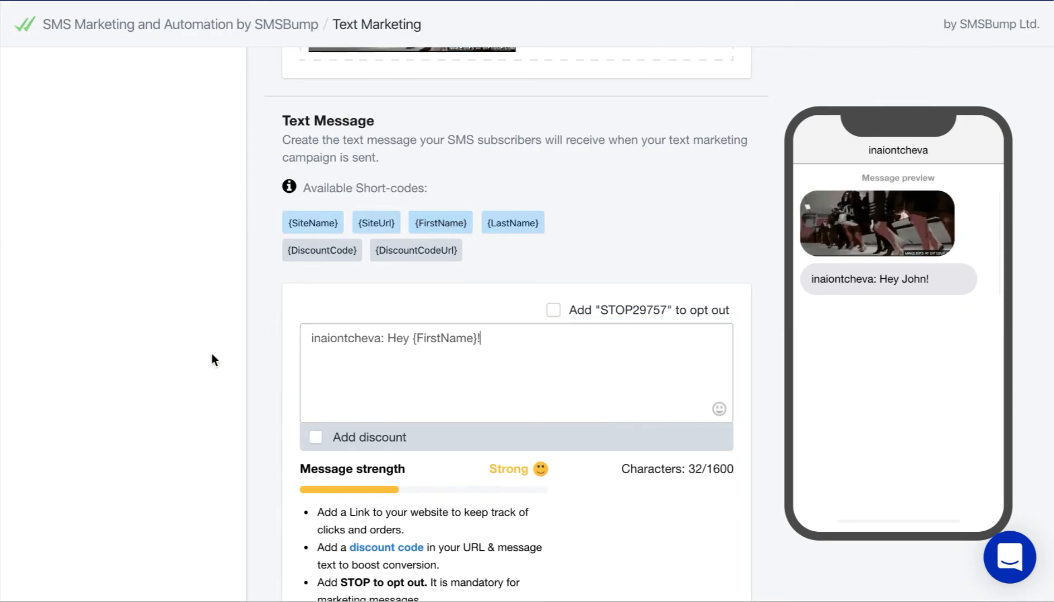
text( Get in on)
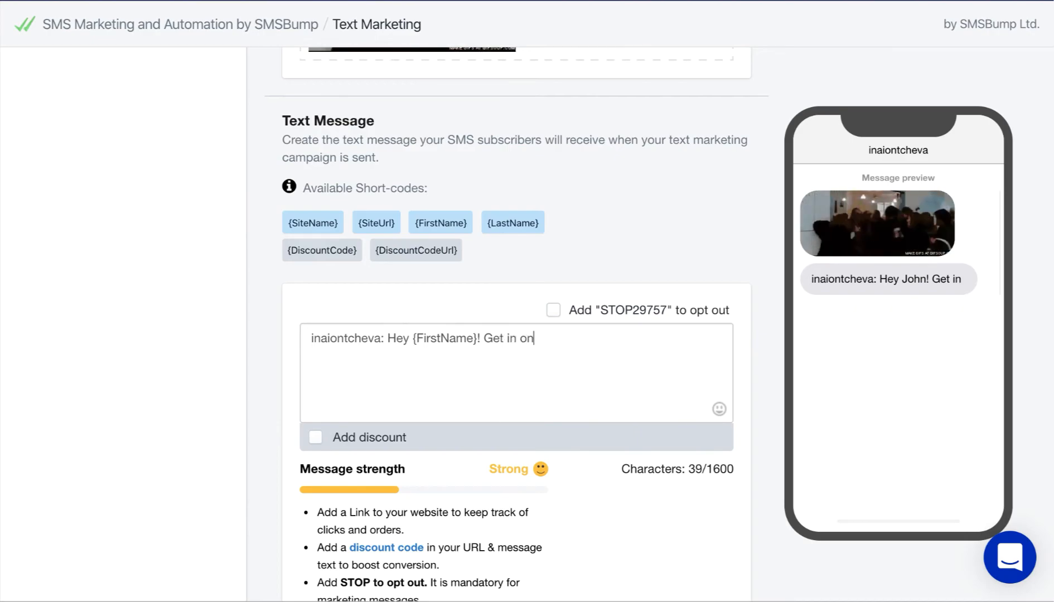
text( black friday)
text(deals)
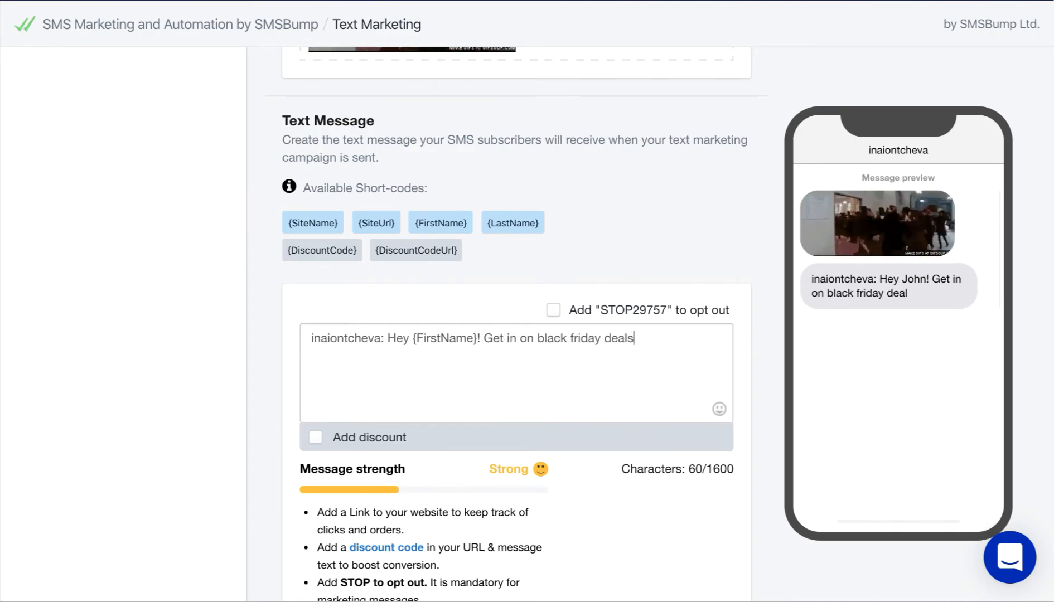
text( with free shipping this week only!)
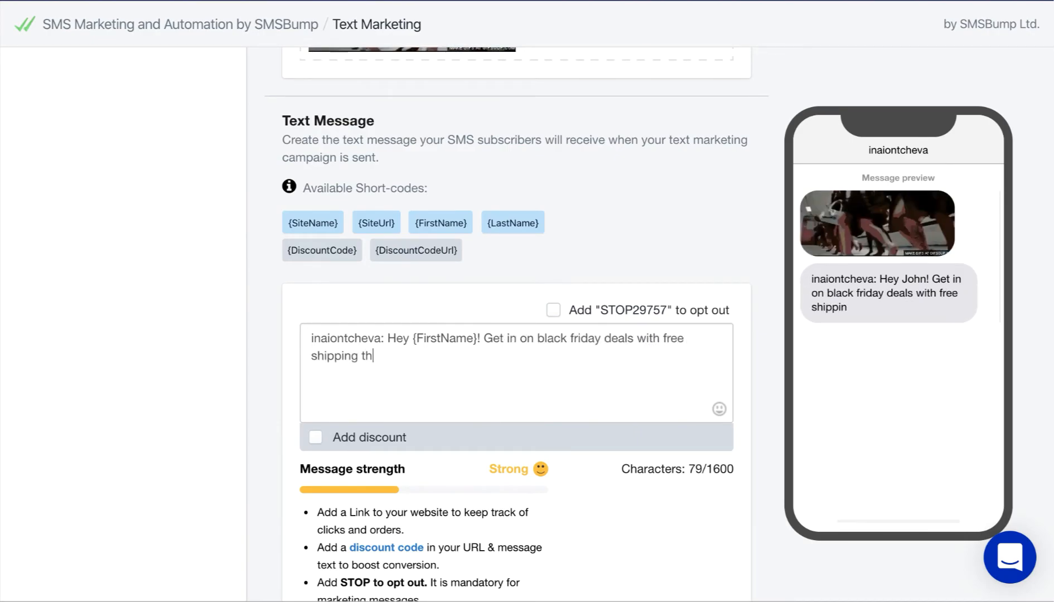
scroll(517, 324, down, 1)
scroll(517, 335, down, 5)
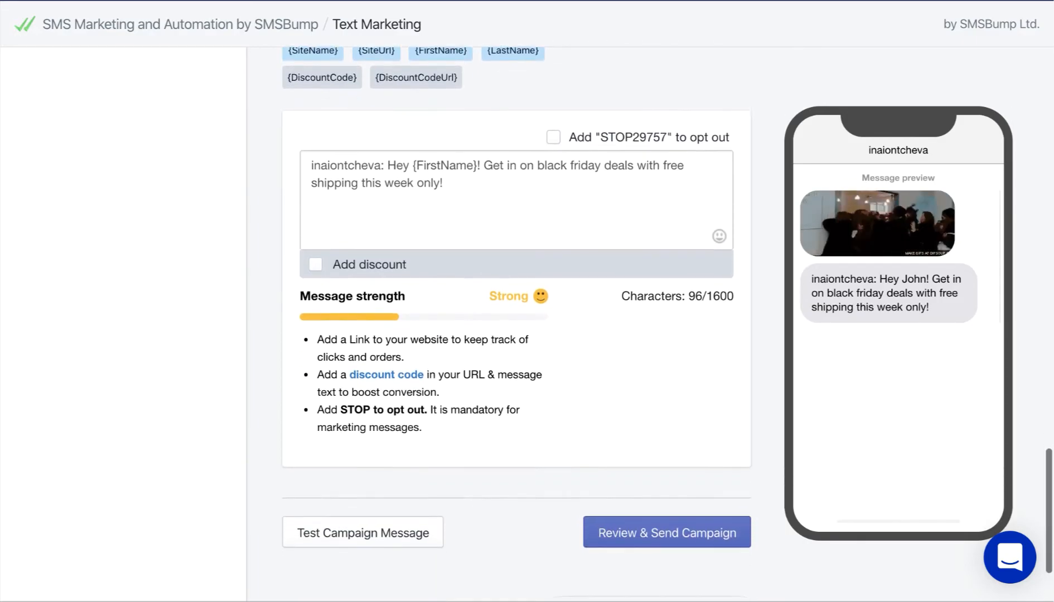
Add a Free Shipping discount code, inserting its {DiscountCodeUrl} link into the message
click(316, 260)
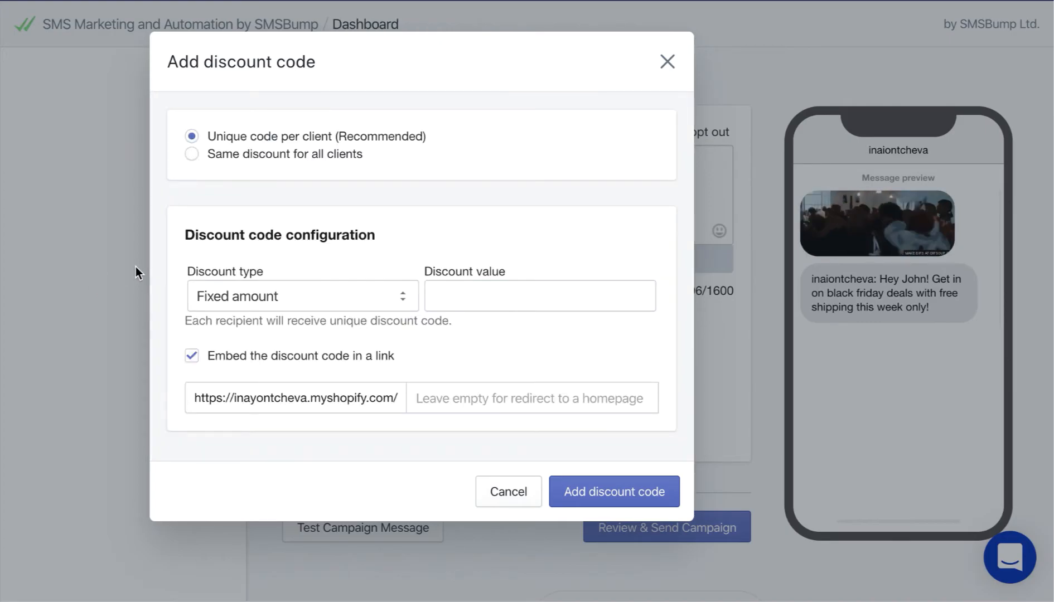
click(295, 307)
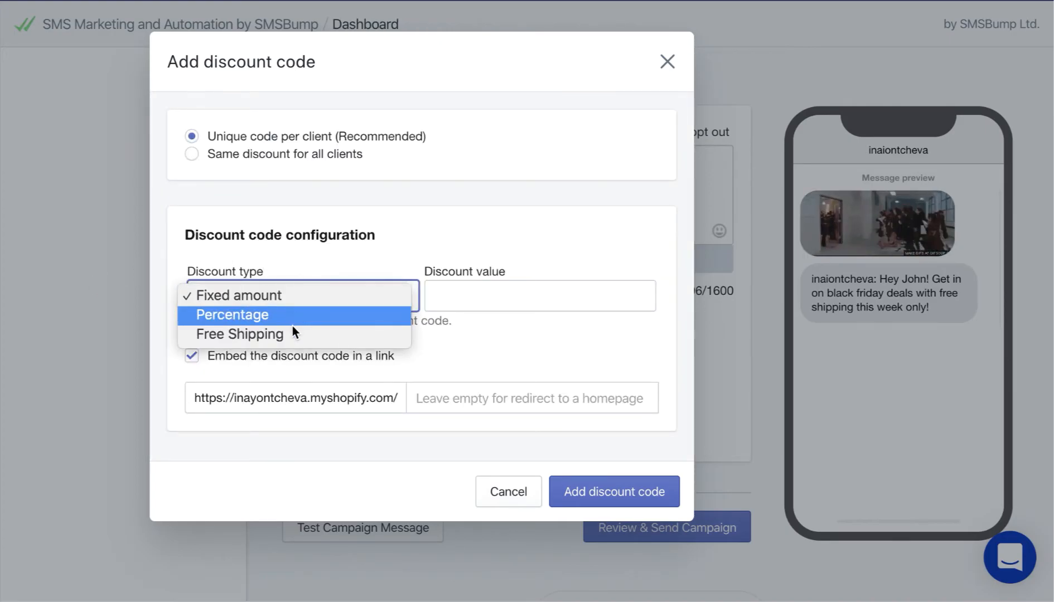
click(293, 333)
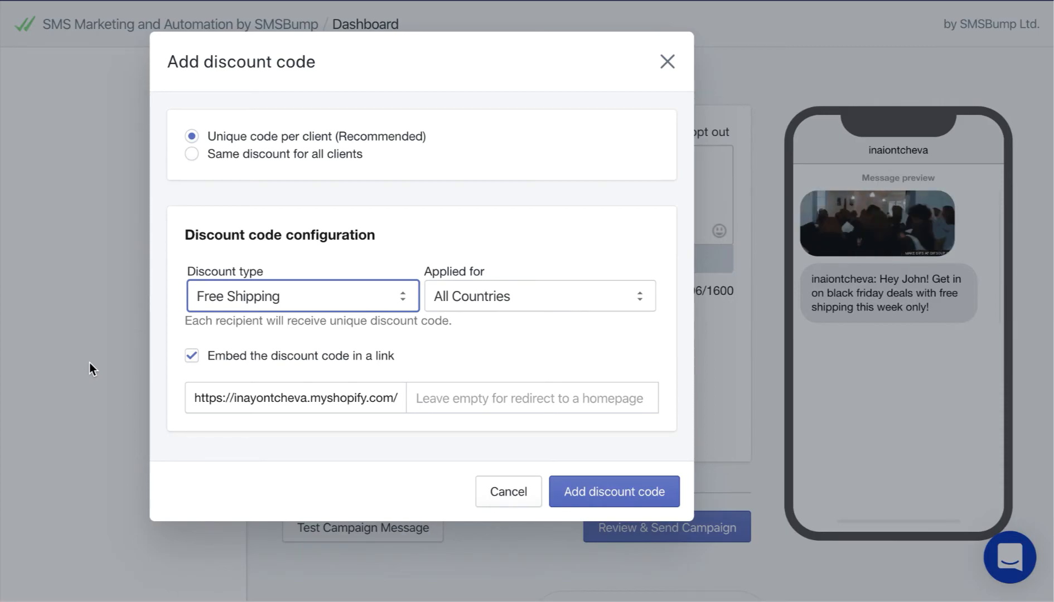
click(600, 491)
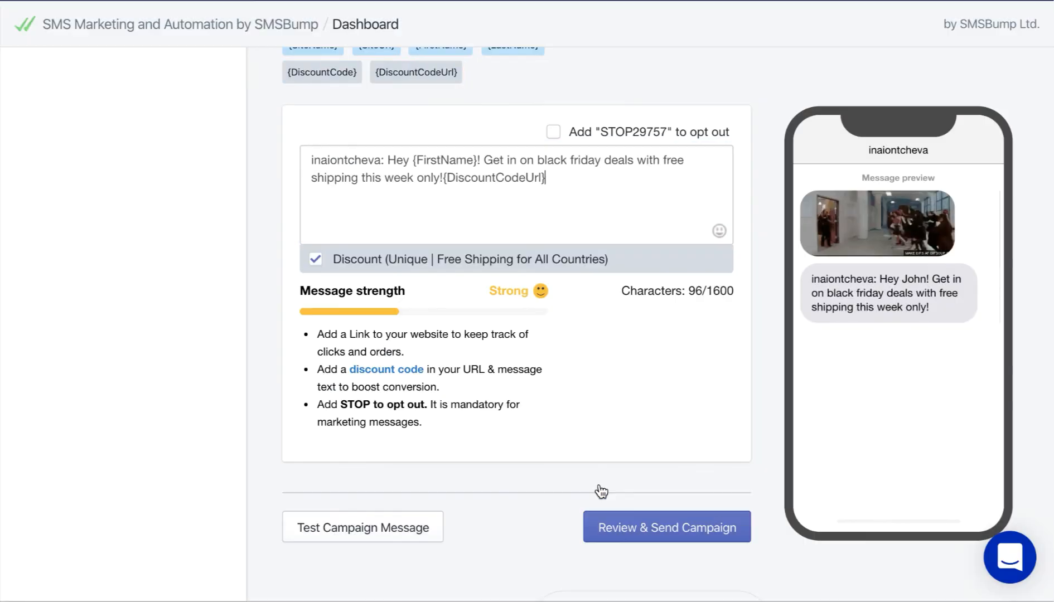
Append 'STOP29757 to opt out' to the message, bringing it to 152/1600 characters
scroll(202, 417, up, 1)
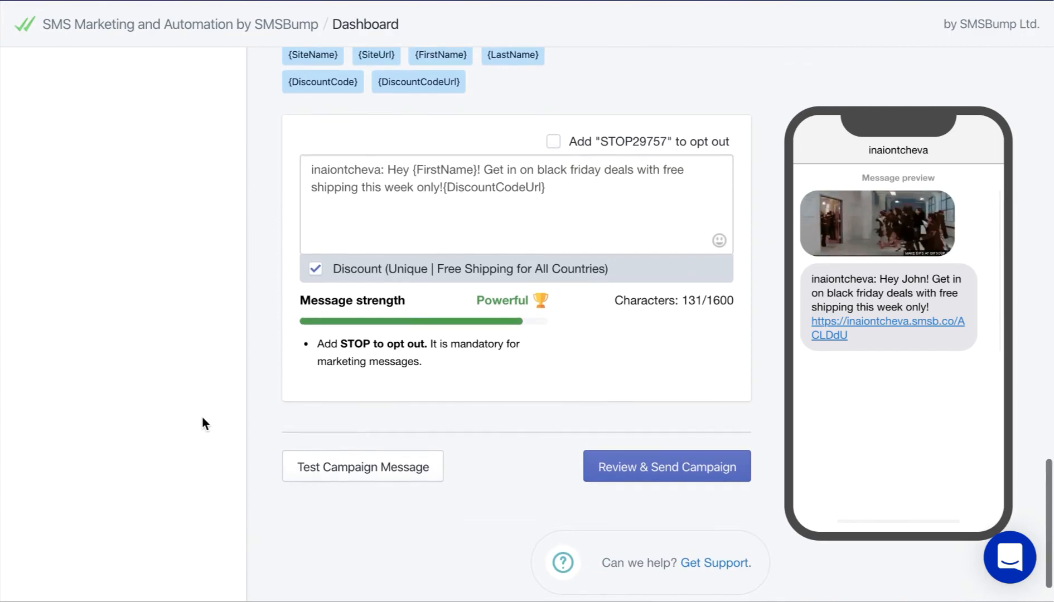
scroll(202, 417, up, 2)
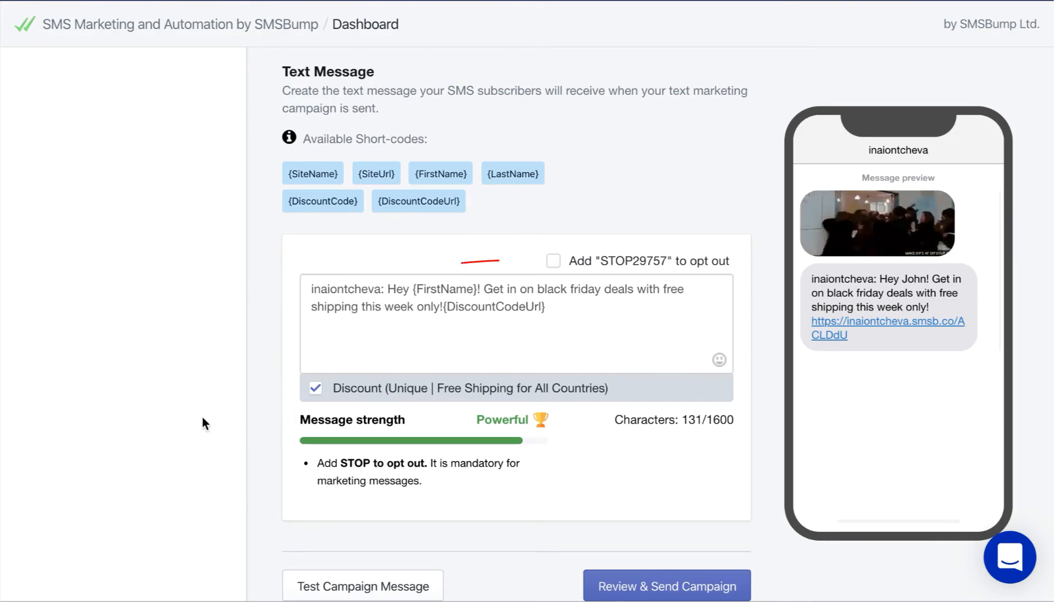
click(557, 263)
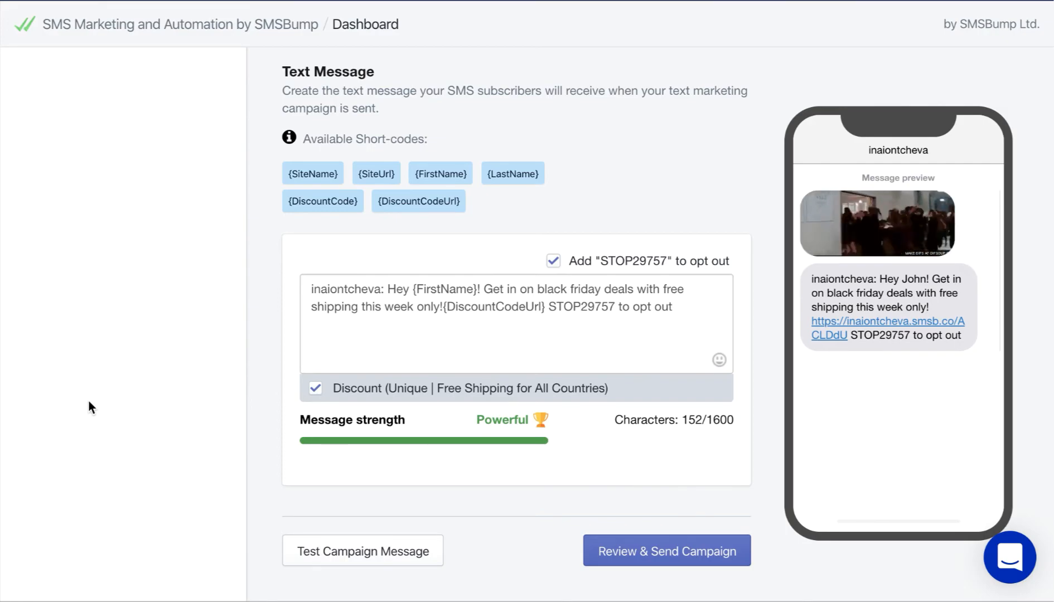
Send a test of the message, then proceed to the 'Ready for send?' review page
click(344, 553)
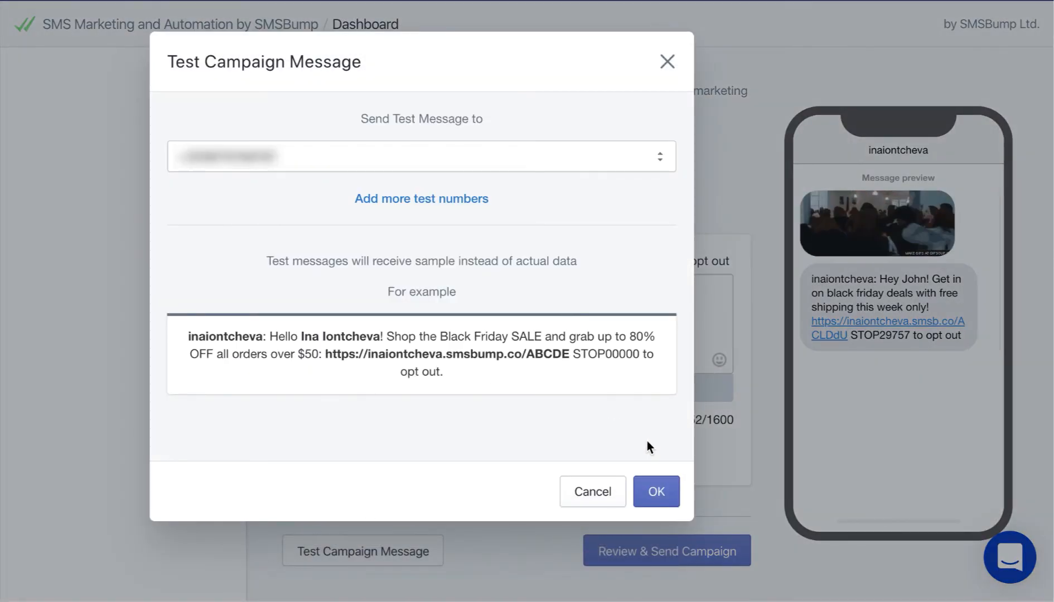
click(656, 483)
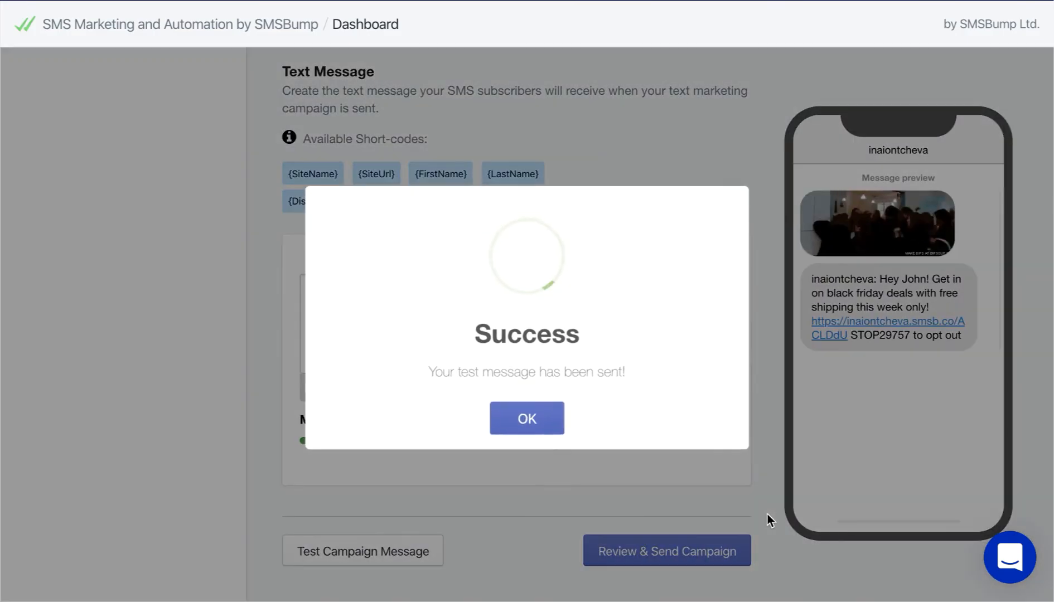
click(542, 425)
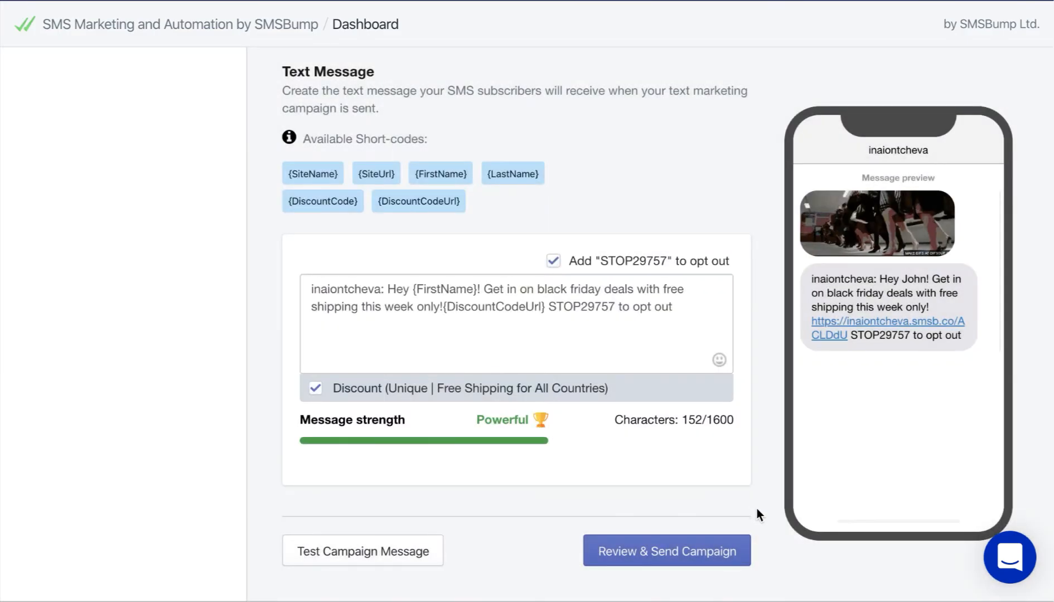
click(730, 555)
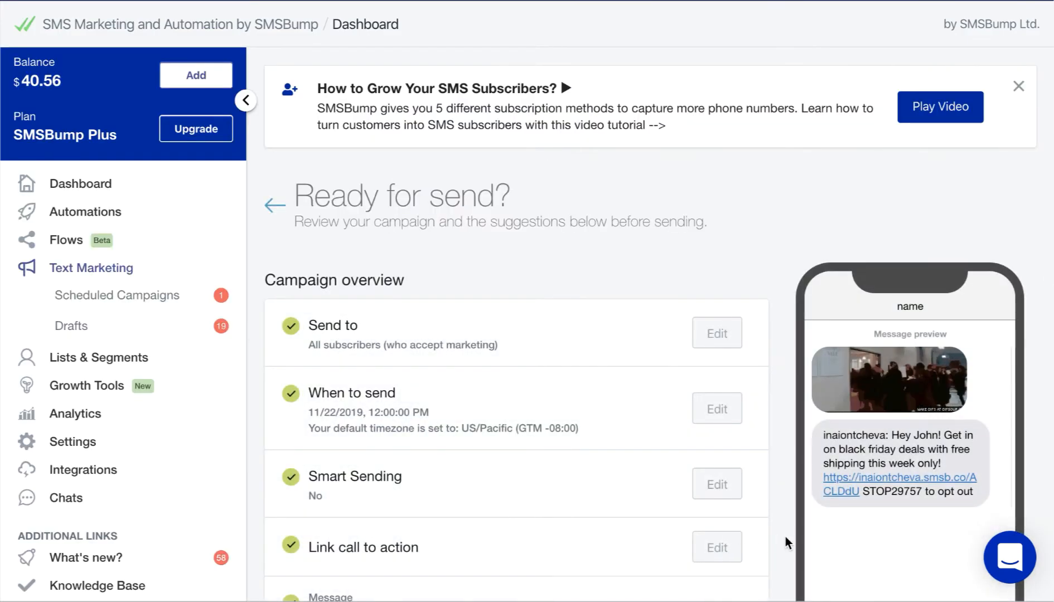
Send the campaign now, queuing it for Friday, November 22, 2019 12:00 PM PST
scroll(795, 545, down, 12)
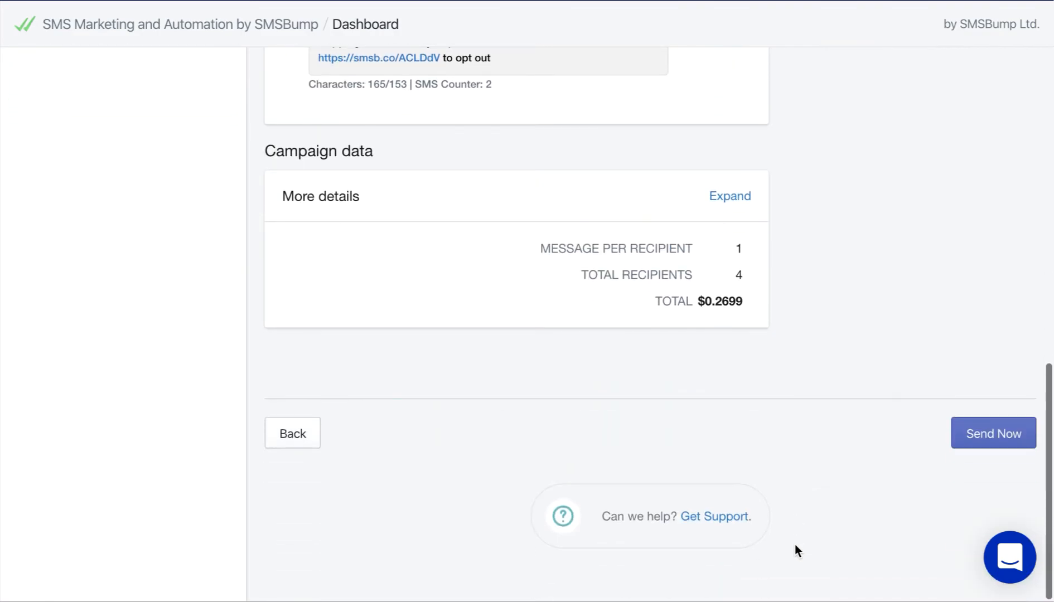
click(1002, 429)
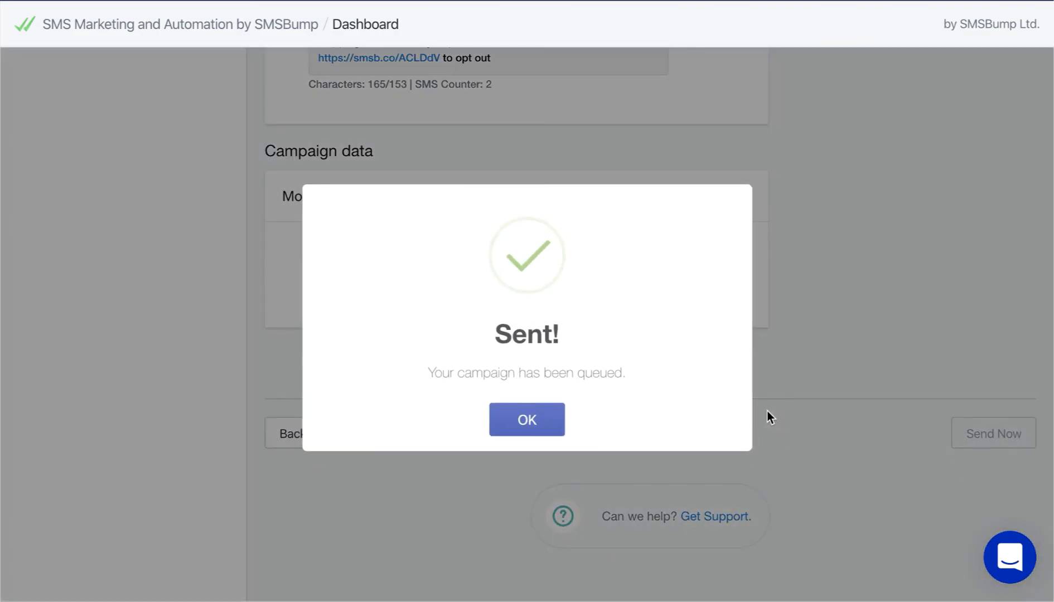
click(539, 427)
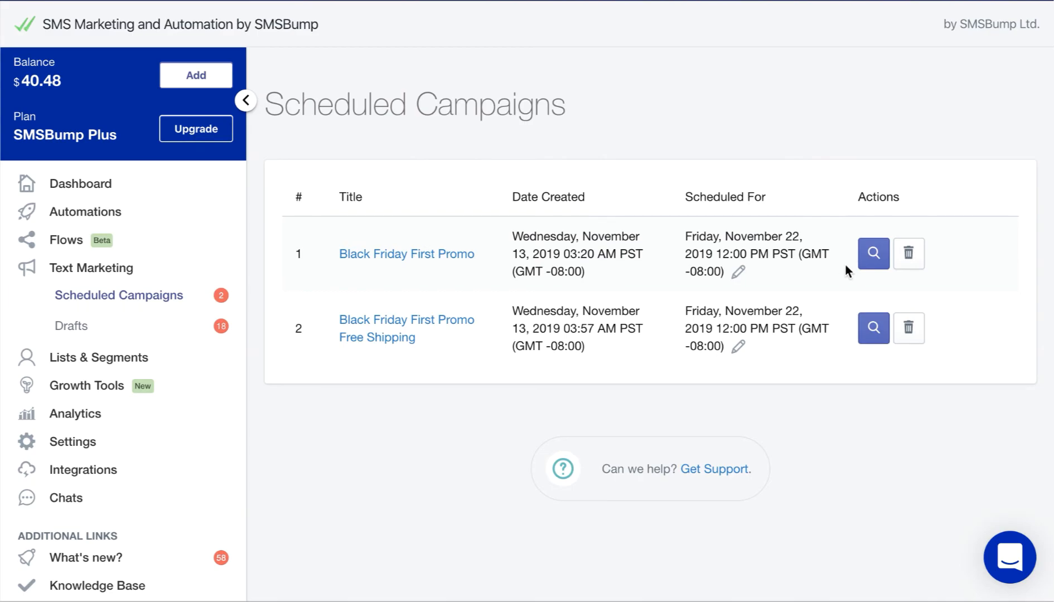
Review the Black Friday First Promo details, then open the 'Black Friday Second Promo 50% off' draft
click(863, 266)
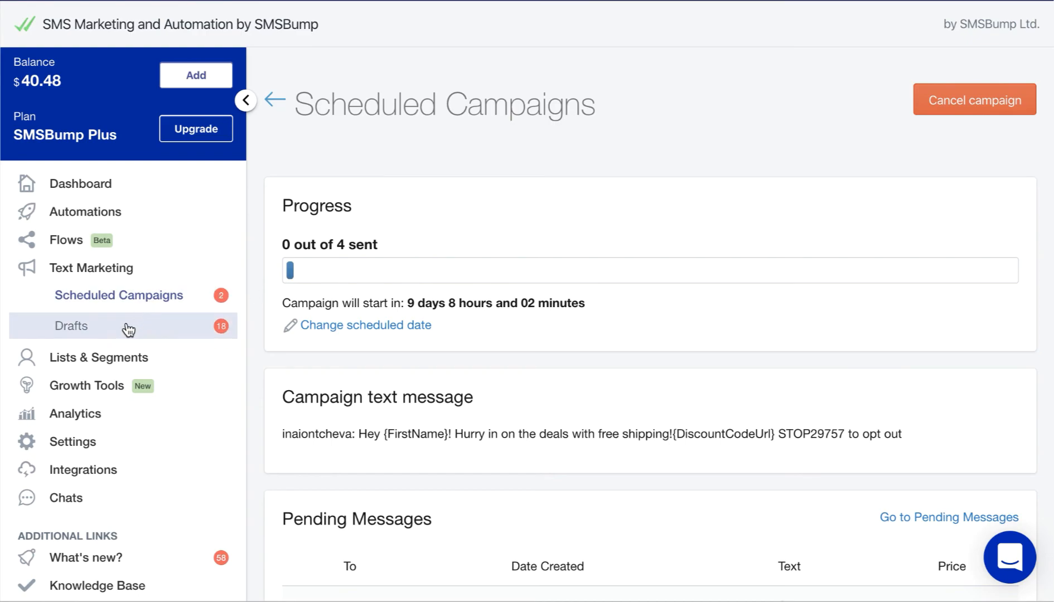
click(116, 336)
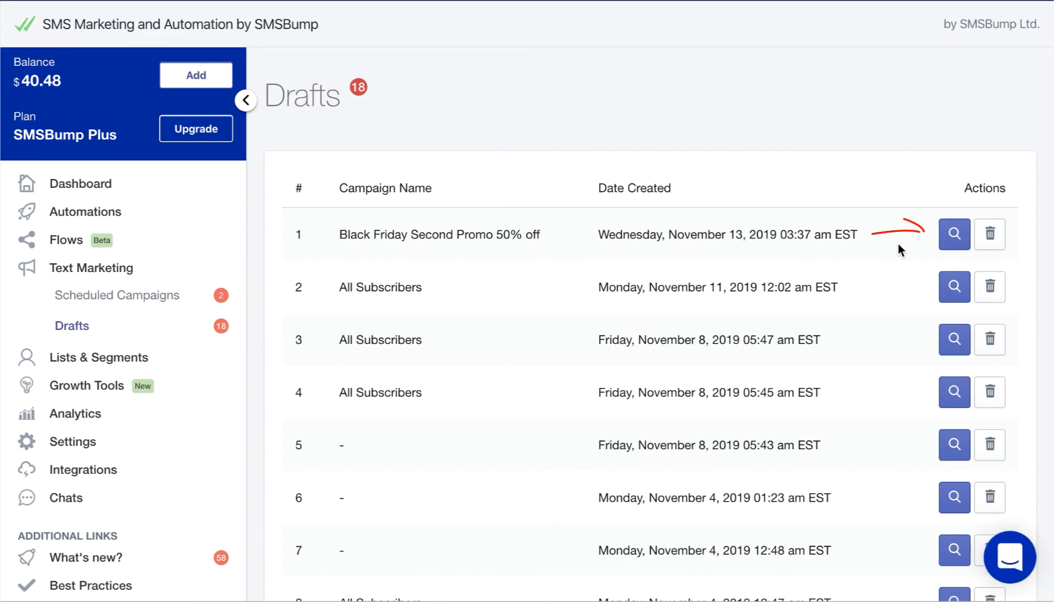
click(954, 234)
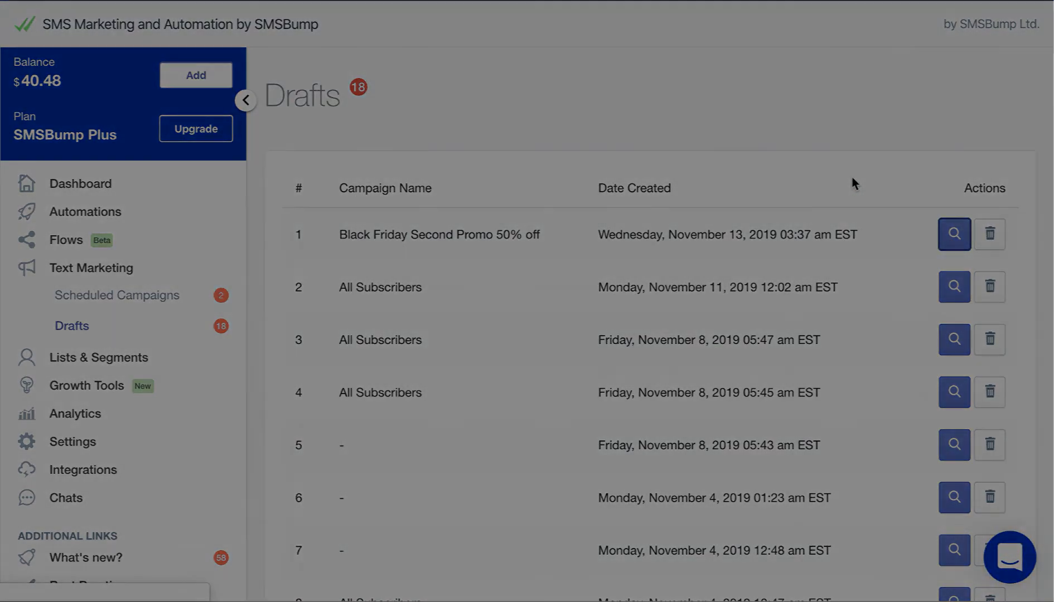